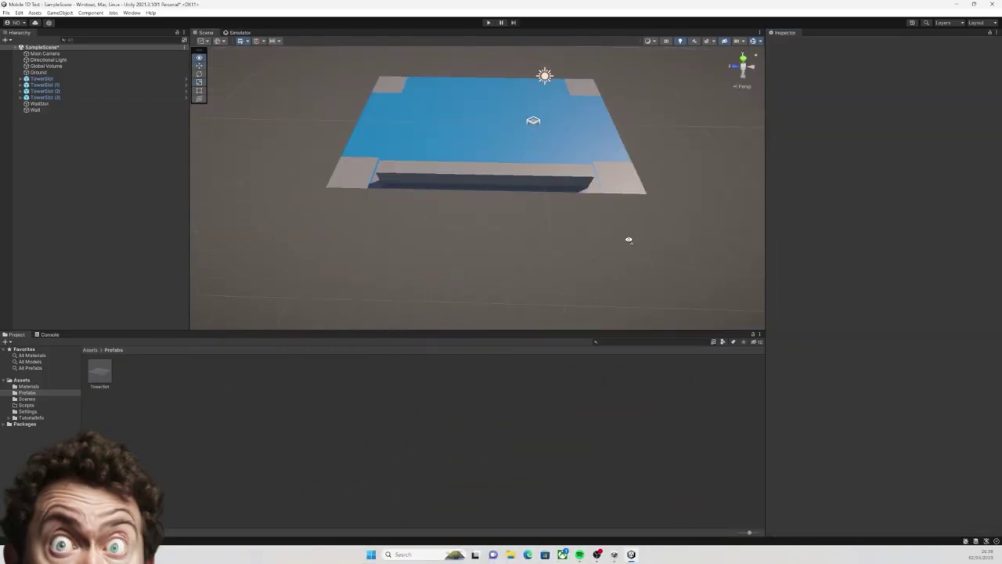
Stretch the wall along the ground's edge, then duplicate WallSlot (2) and WallSlot (3) to continue the enclosure.
left_click_drag(628, 237, 405, 186, "alt")
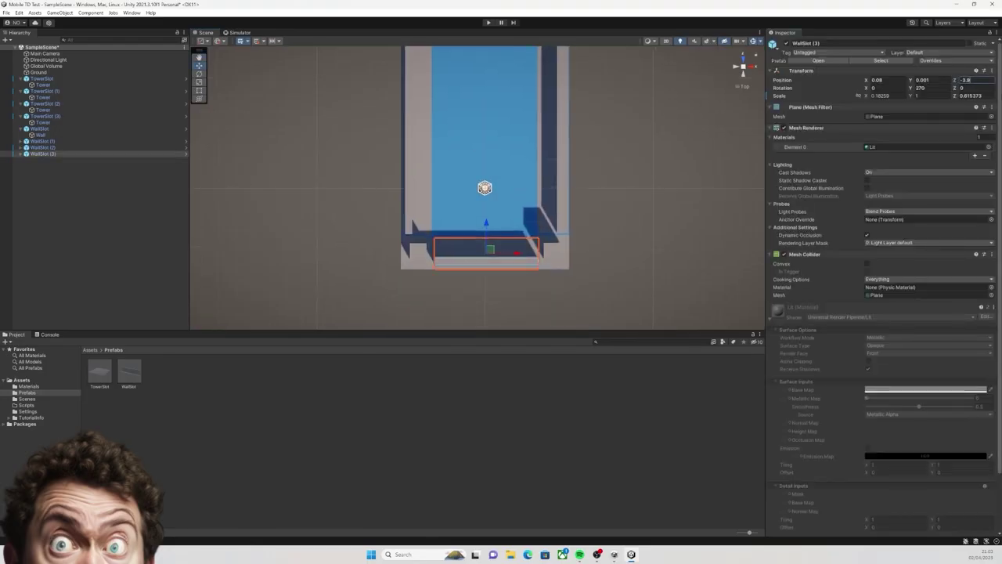
left_click_drag(635, 232, 564, 243, "alt")
right_click(47, 116)
left_click(134, 164)
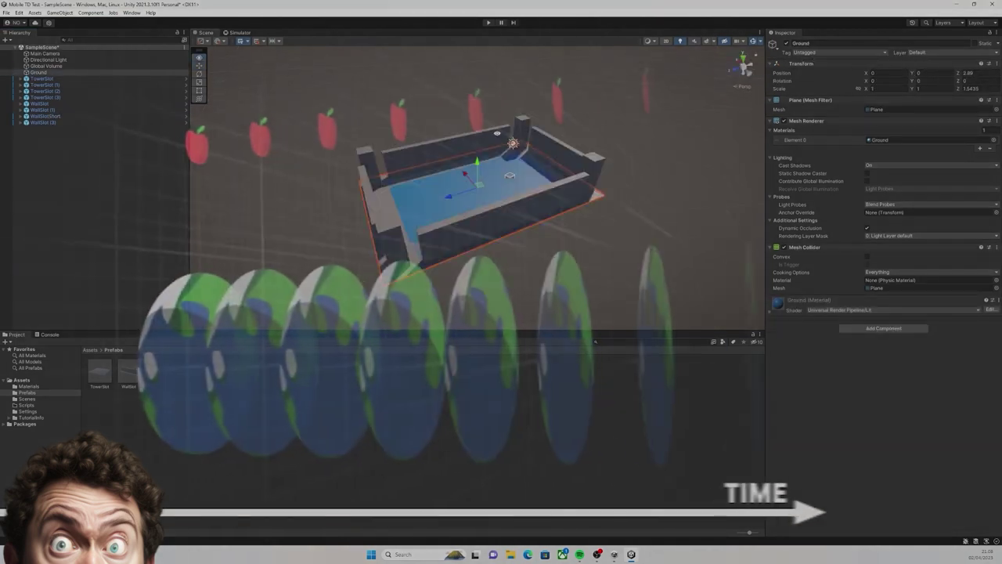
right_click(52, 123)
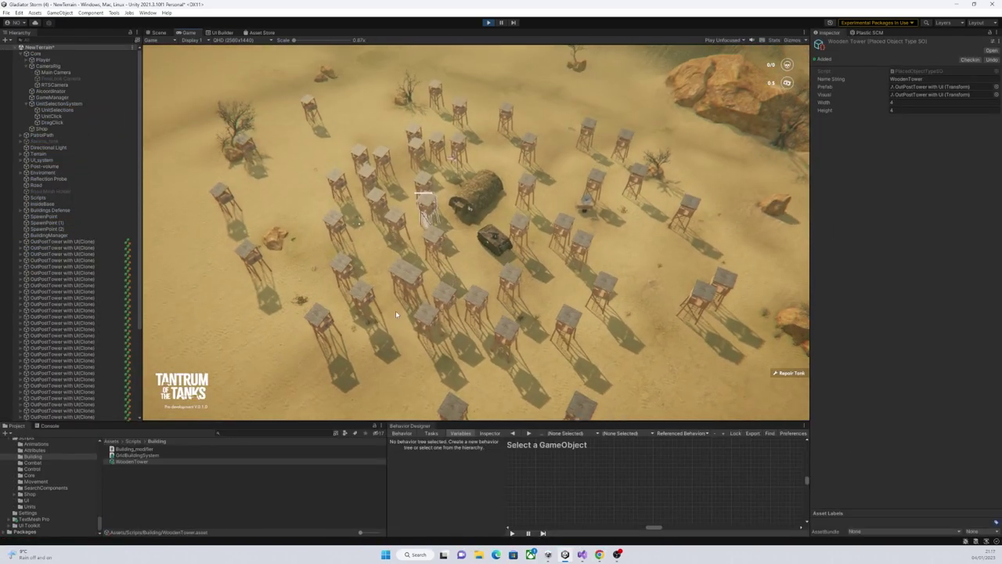
Show the Console log during play and scroll down through its messages.
left_click(50, 425)
scroll(248, 466, "down", 3)
scroll(609, 373, "down", 2)
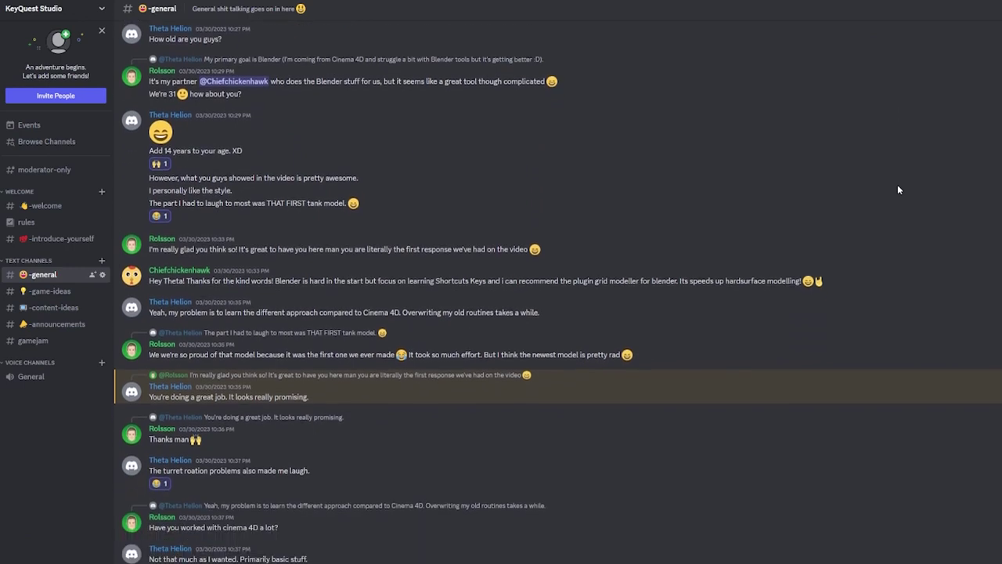
Scroll down #general and enlarge the posted tank image.
scroll(899, 189, "down", 10)
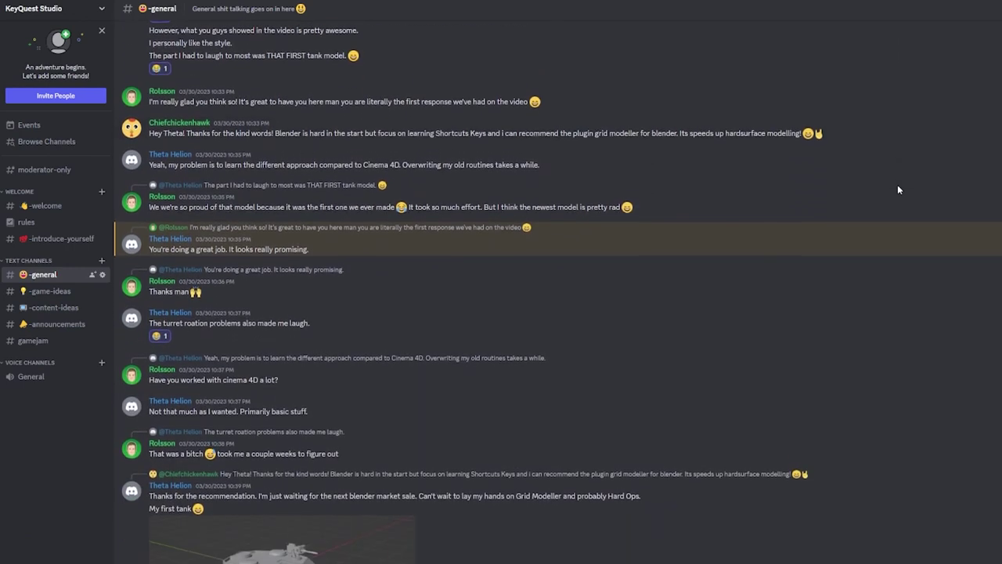
left_click(344, 167)
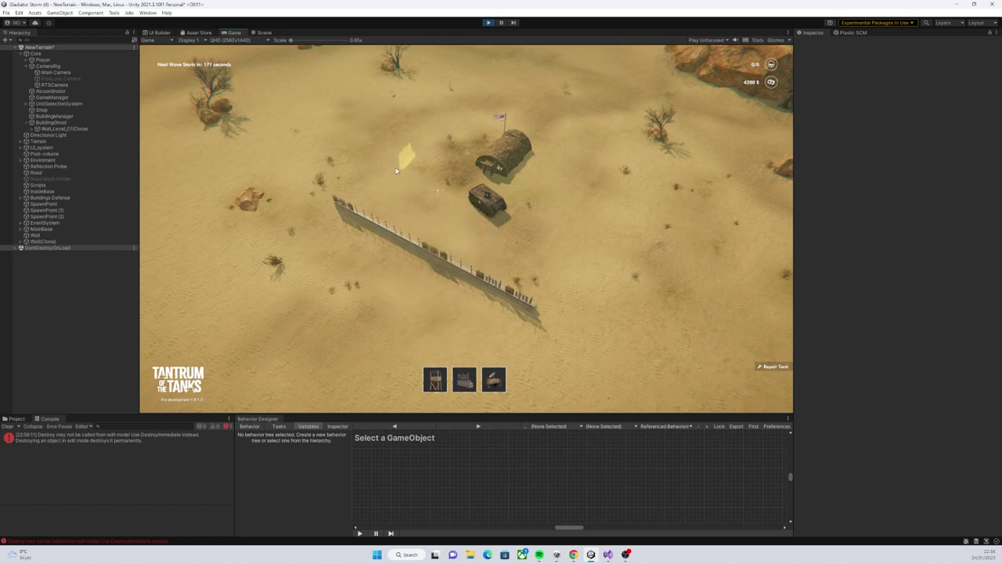
Stretch the scrap wall ghost into a long fence, build it, and start a second wall.
left_click_drag(357, 153, 404, 143)
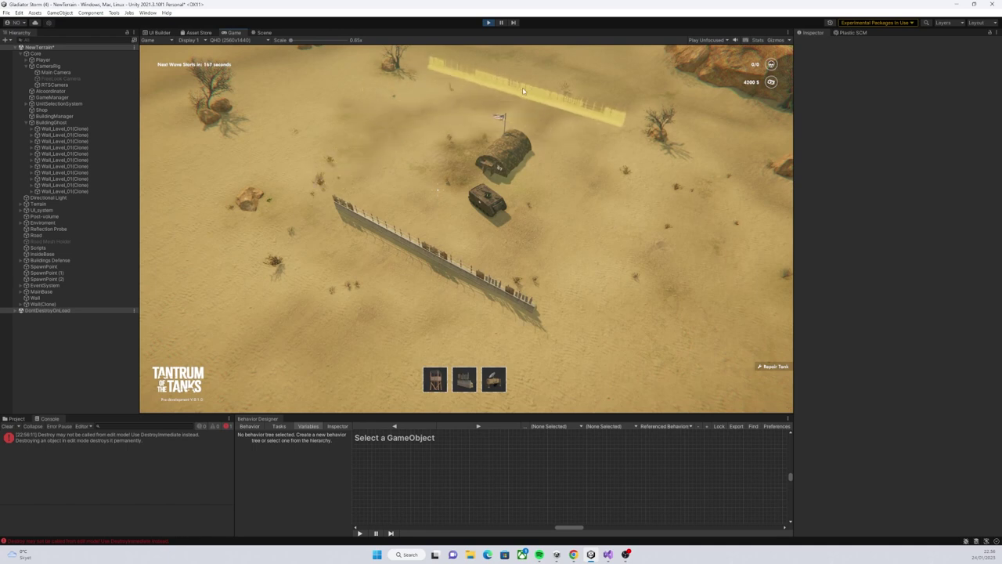
left_click(536, 110)
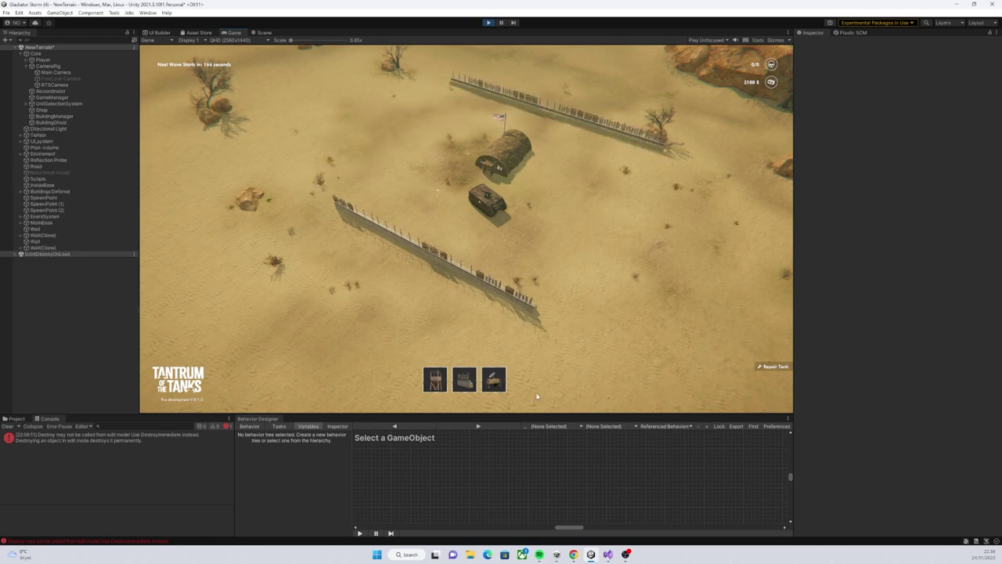
left_click(468, 374)
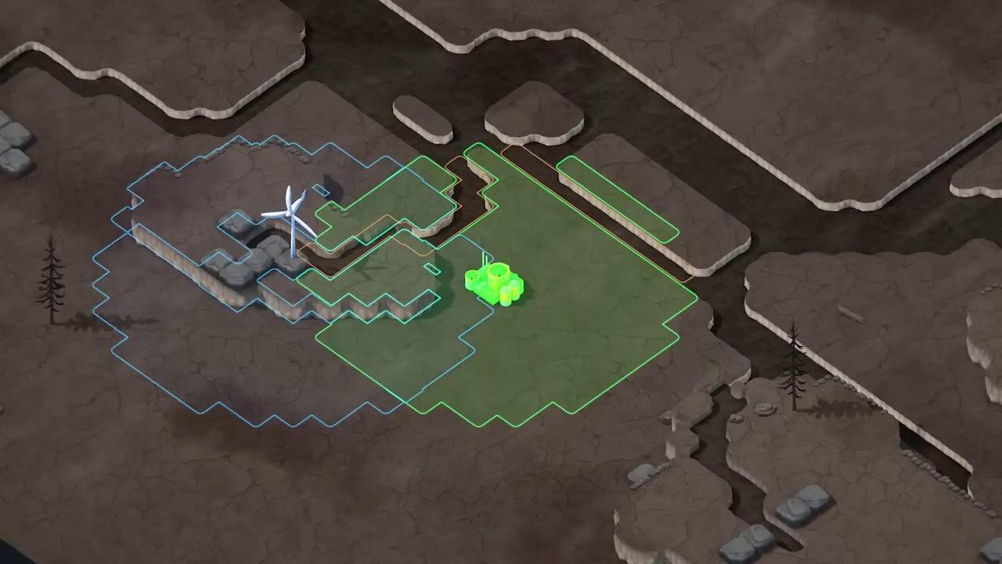
Place the green building beside the wind turbine.
left_click(493, 282)
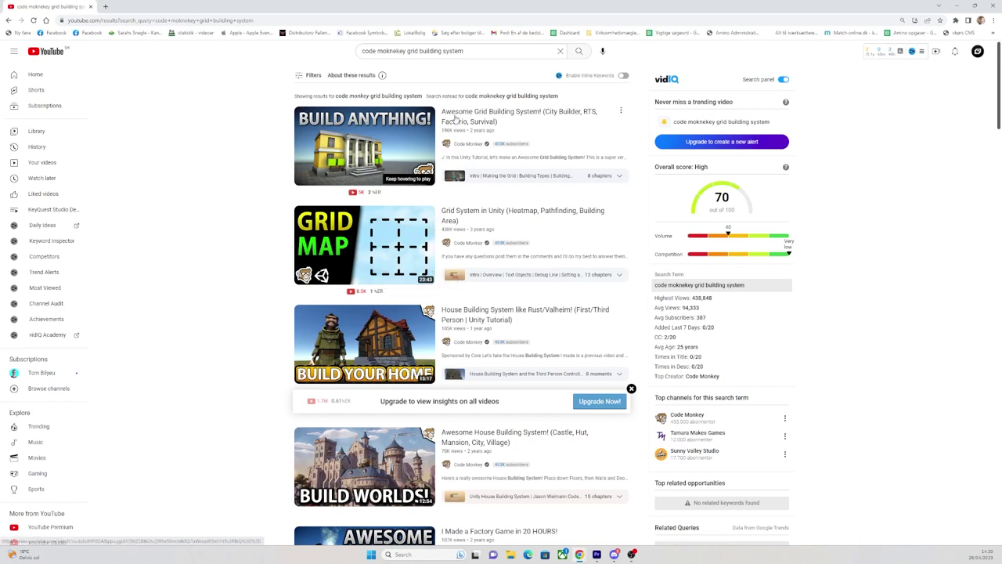
Open the 'Awesome Grid Building System!' video from the search results.
left_click(455, 117)
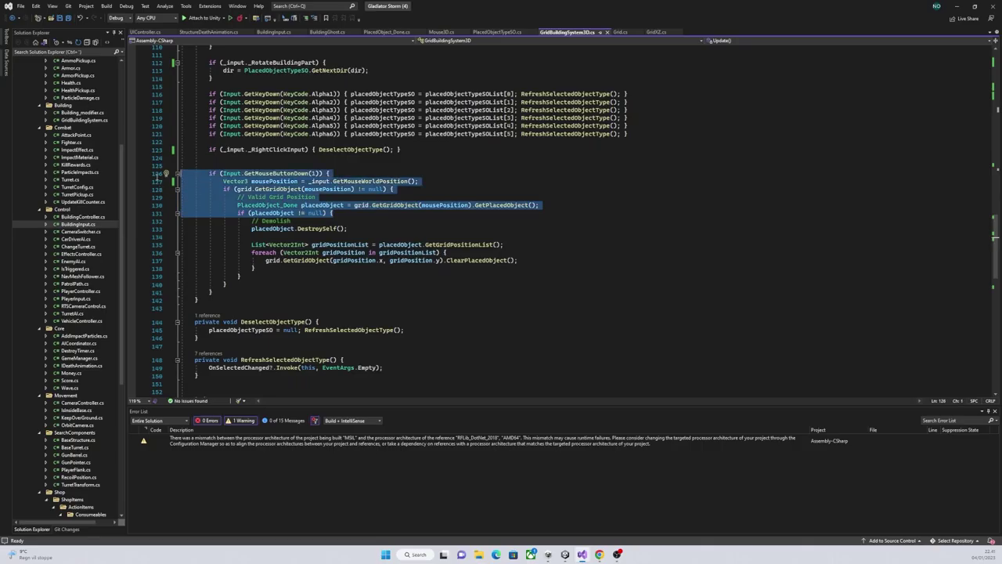
Replace the GetMouseButtonDown(1) block with a public Demolish() method containing the pasted demolish code.
key("Delete")
key("shift+Down")
key("shift+Down")
key("shift+Down")
key("shift+Down")
key("shift+Down")
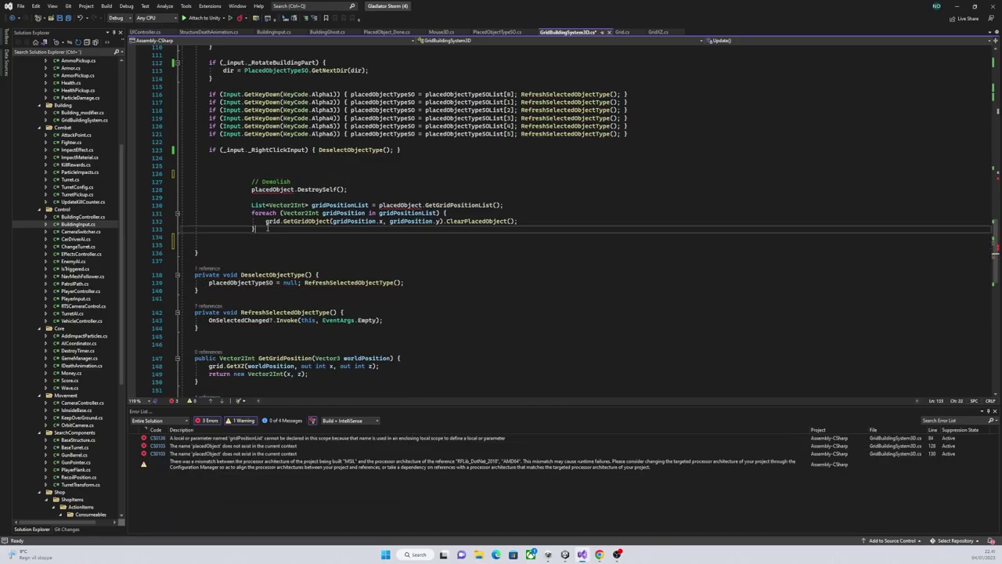
key("Delete")
key("Delete")
key("End")
key("Return")
key("Return")
type("public void Demolish() {")
type("// Demolish placedObject.DestroySelf();  List<Vector2Int> gridPositionList = placedObject.GetGridPositionList(); foreach (Vector2Int gridPosition in gridPositionList) {     grid.GetGridObject(gridPosition.x, gridPosition.y).ClearPlacedObject(); }")
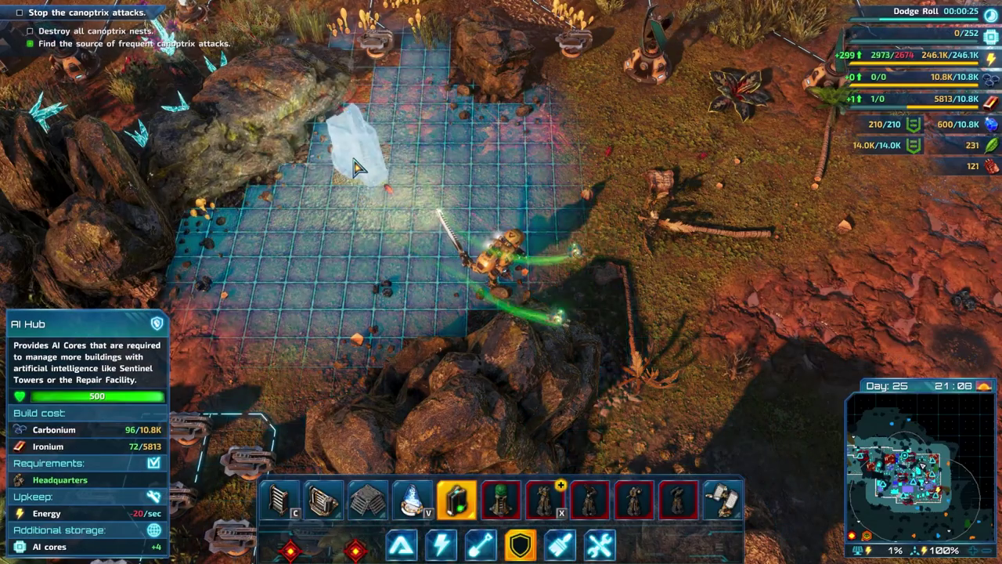
Place AI Hubs in two rows on the grid, then cancel hub placement.
left_click(356, 167)
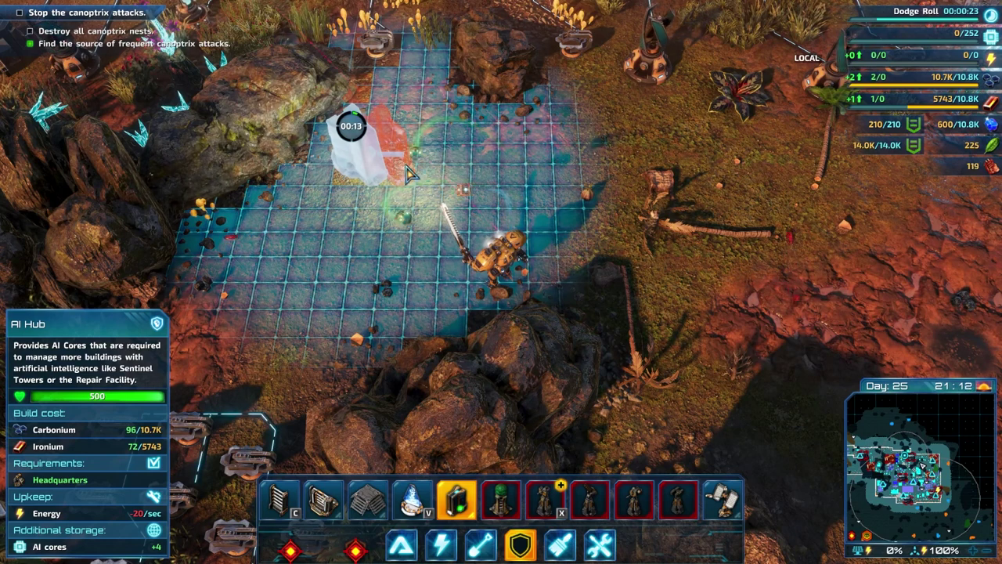
left_click(433, 172)
left_click(491, 170)
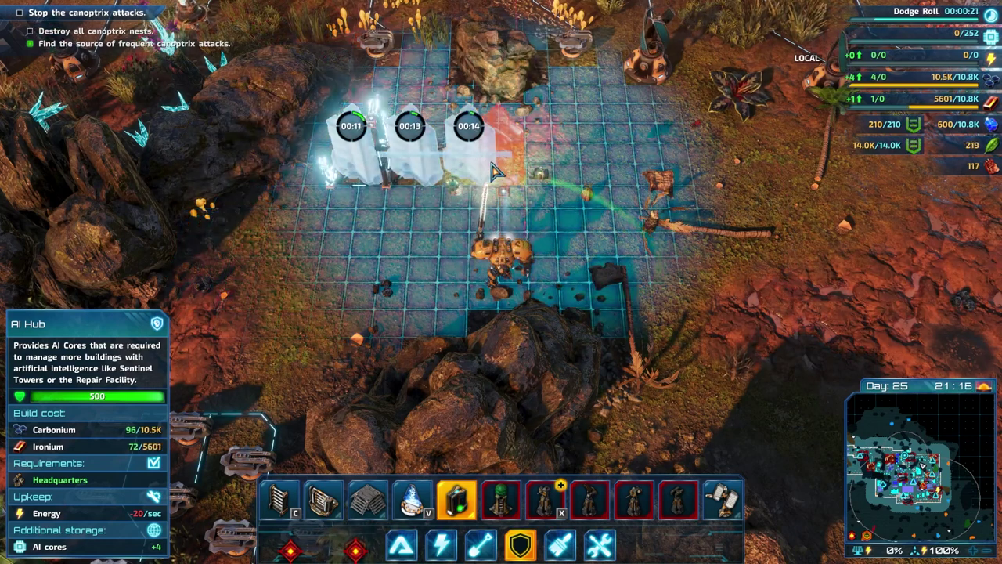
left_click(540, 170)
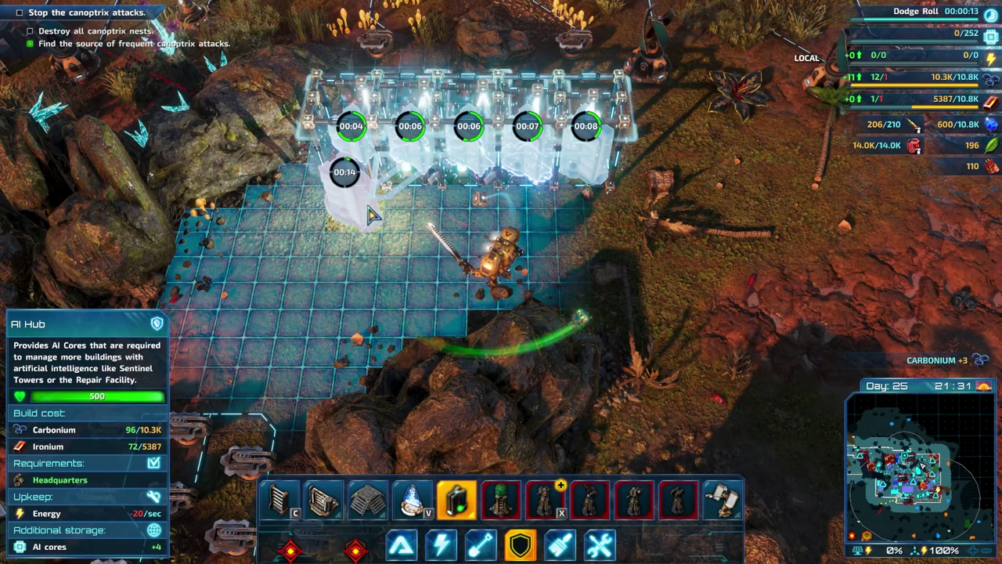
left_click(423, 213)
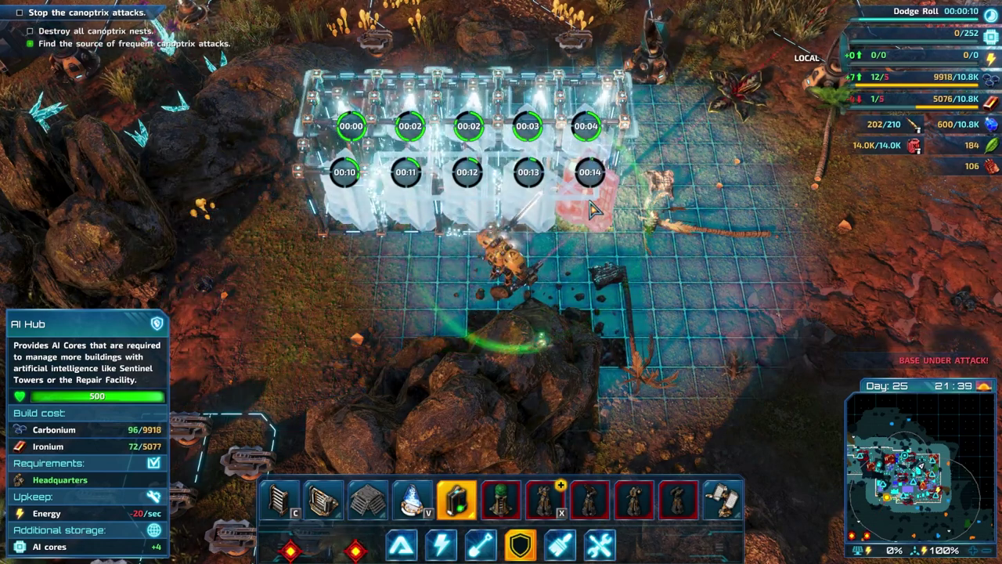
key("d")
key("d")
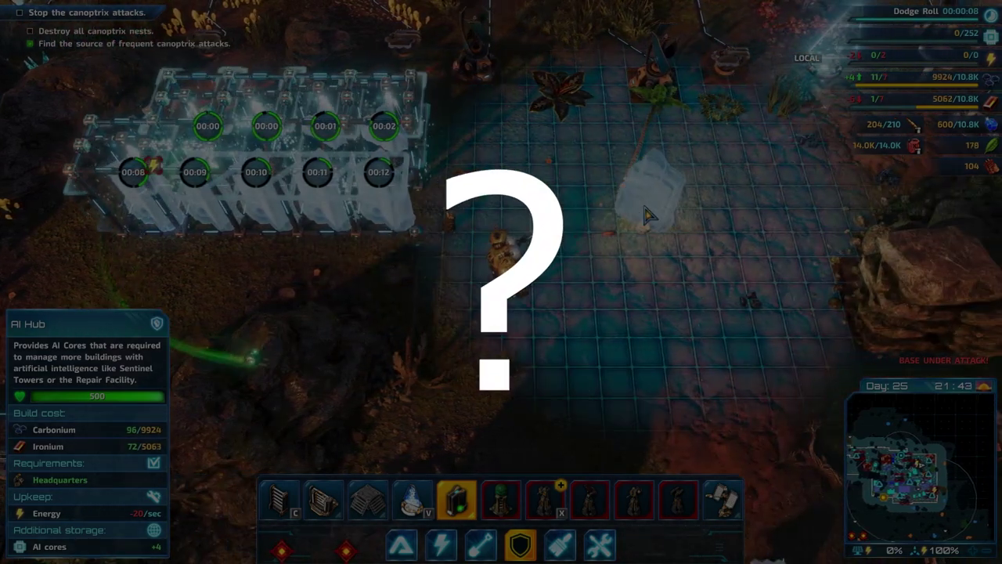
key("s")
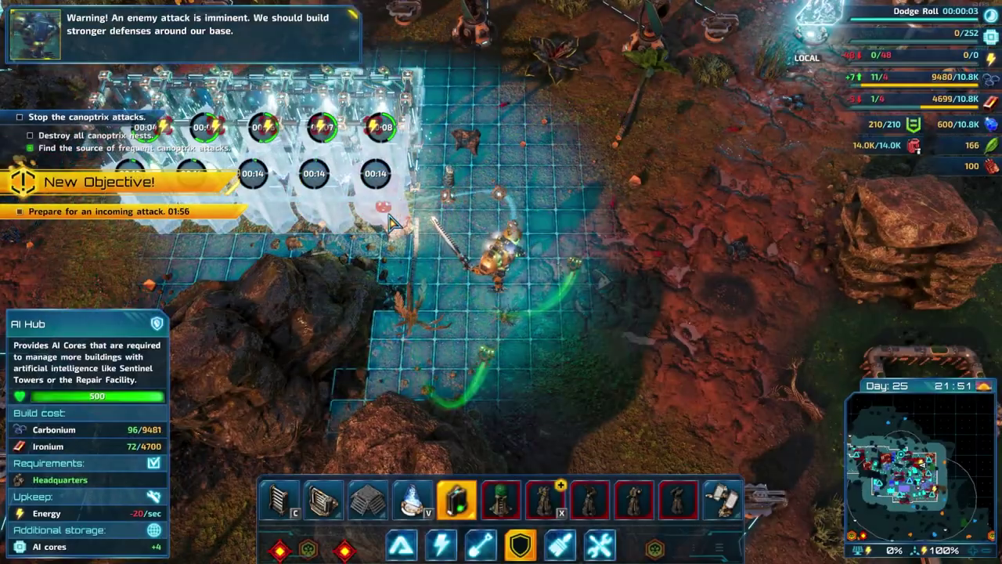
key("a")
right_click(478, 205)
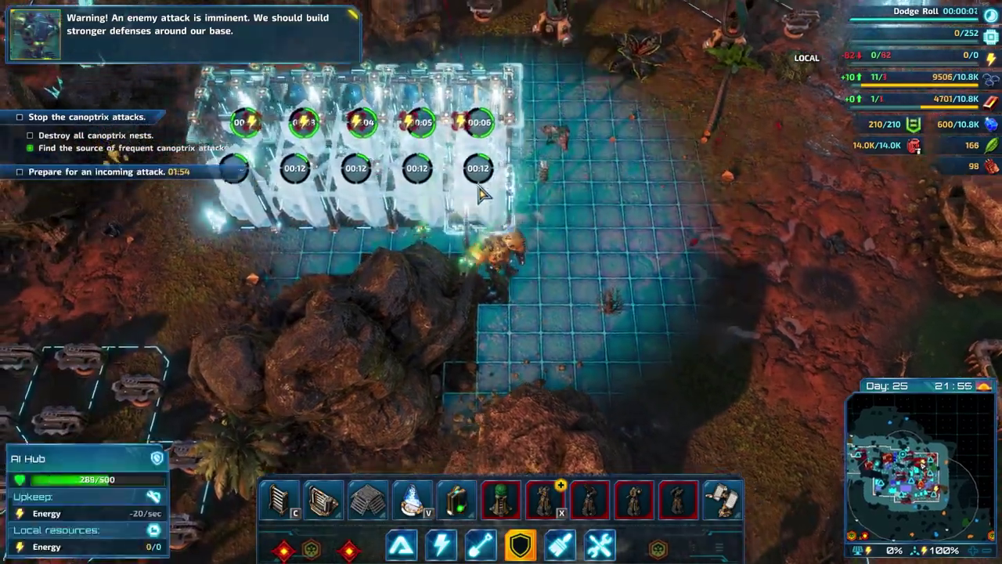
Walk the mech around the base and the block of AI Hubs.
key("d")
key("w")
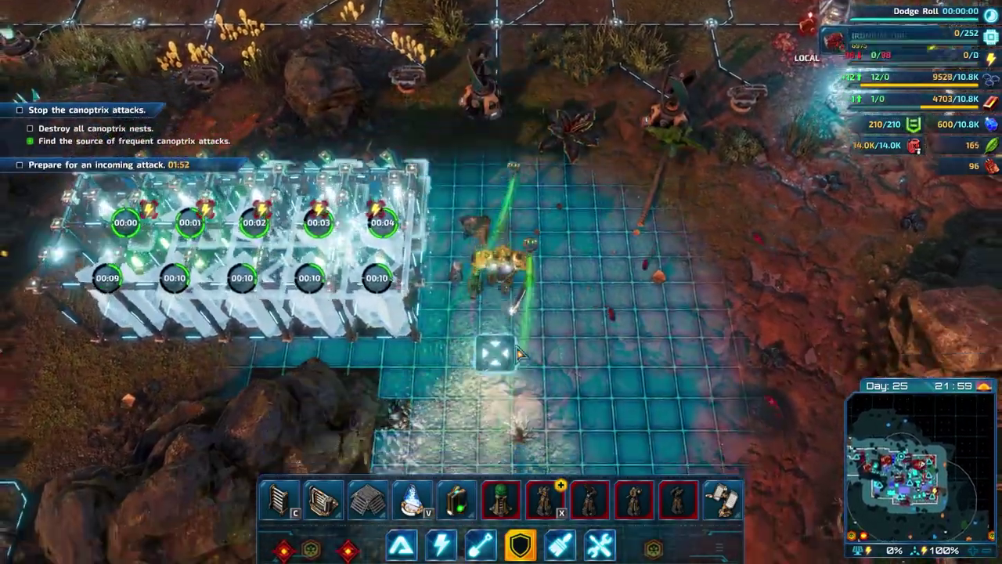
key("s")
key("a")
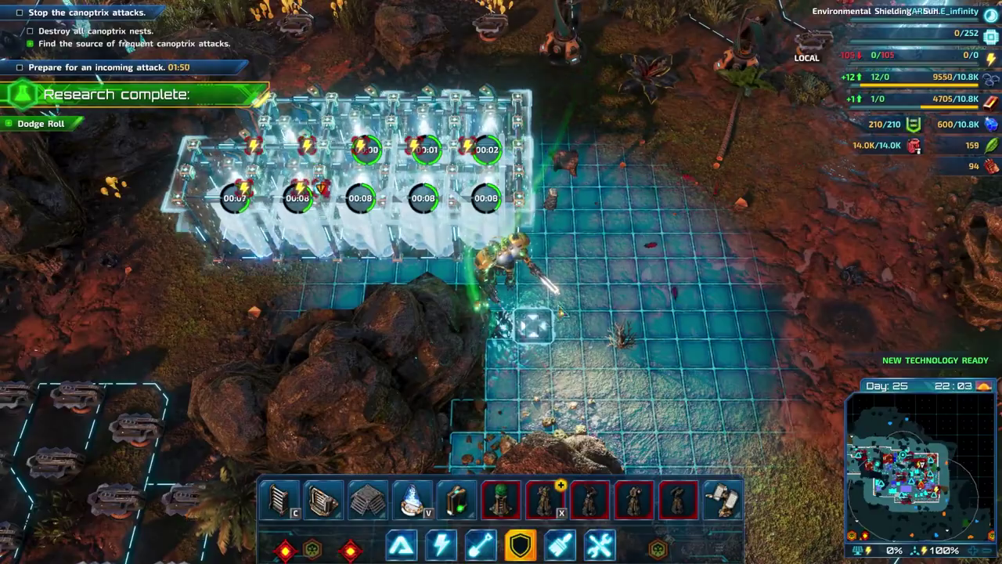
key("d")
key("s")
key("a")
key("a")
key("w")
key("d")
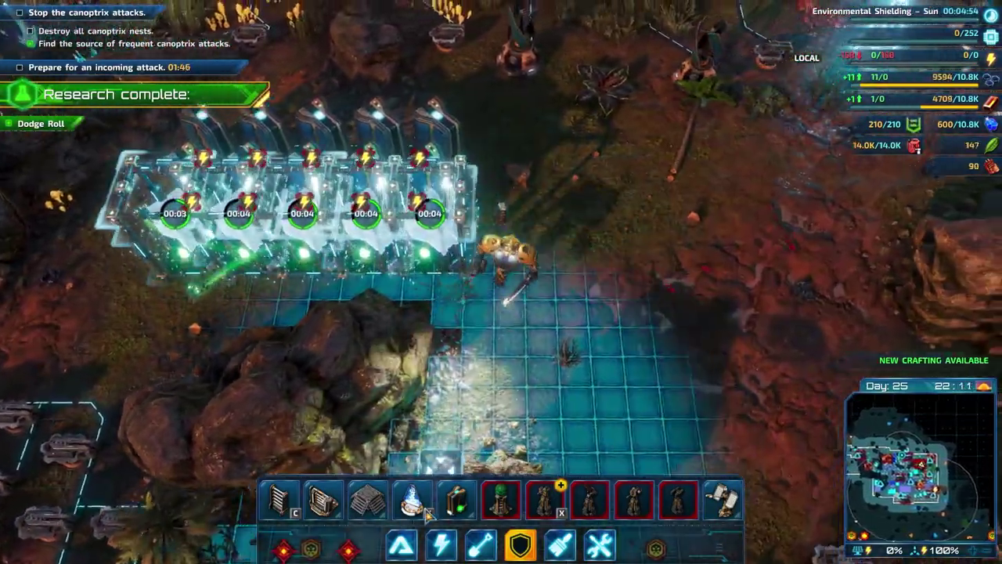
Pick Energy Connector from the energy buildings and move the mech down-left.
key("w")
key("d")
left_click(441, 544)
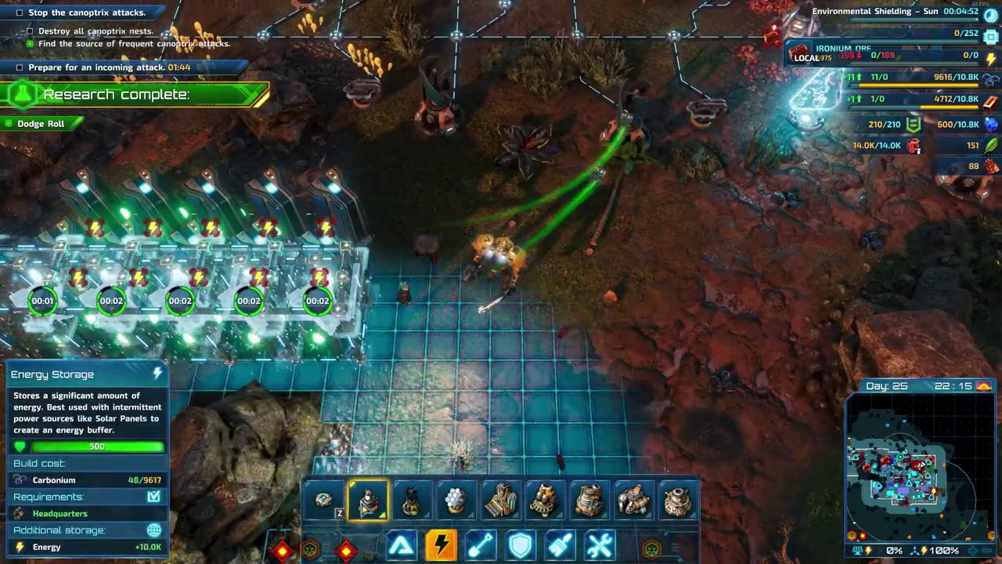
left_click(342, 489)
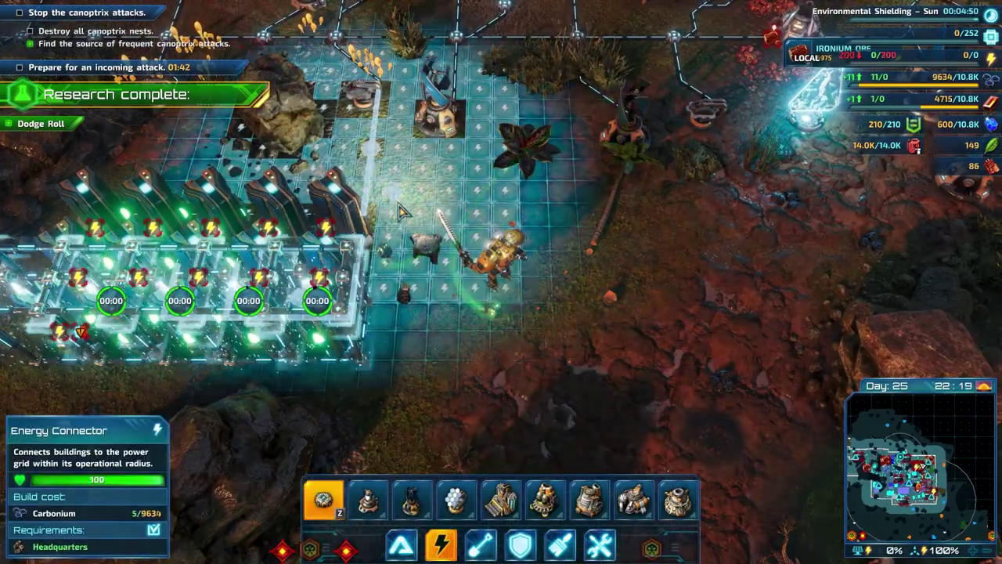
key("s")
key("a")
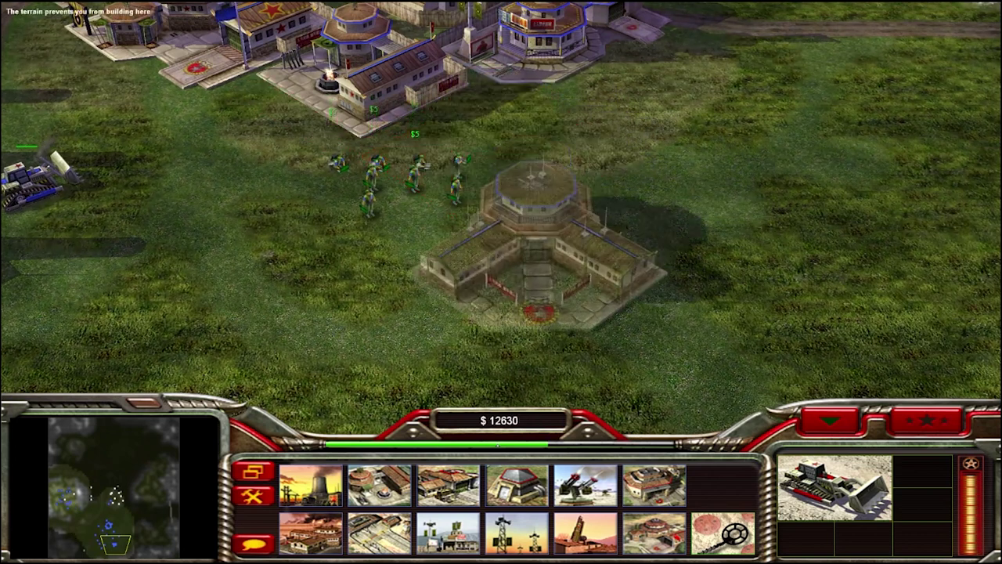
Place the Internet Center on open grass, pan across the base, and build a wooden watchtower.
left_click(507, 157)
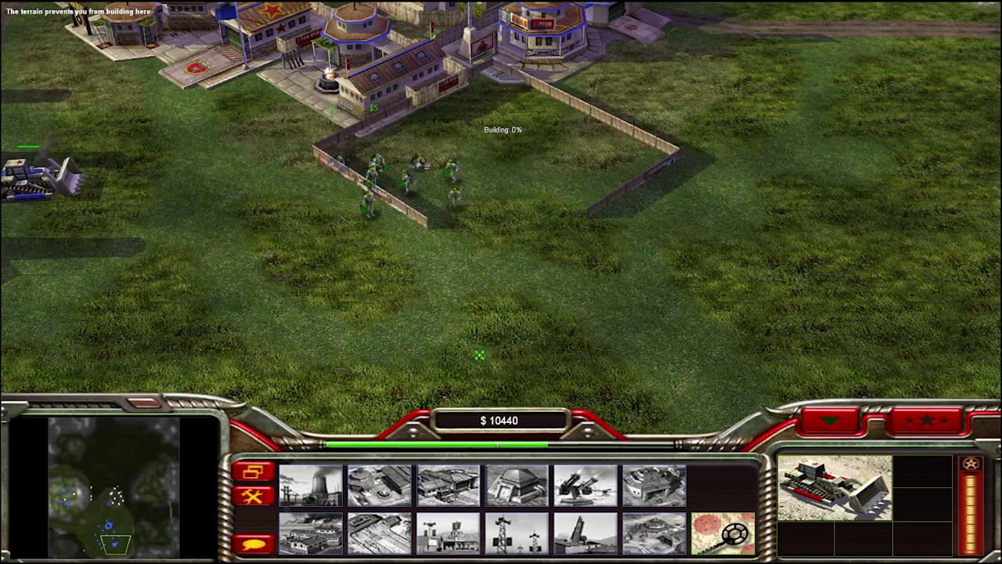
key("Up")
scroll(658, 315, "down", 5)
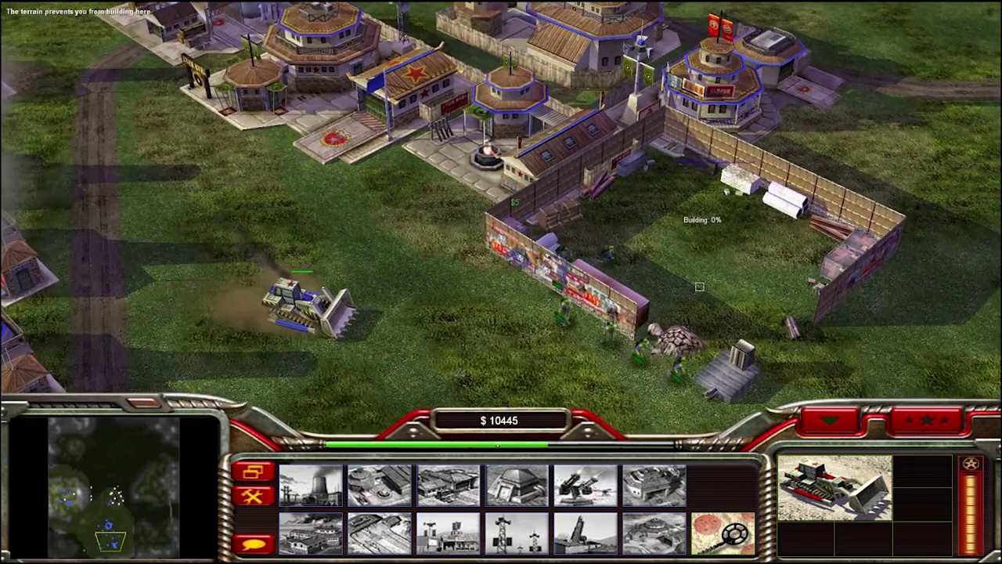
scroll(665, 288, "up", 5)
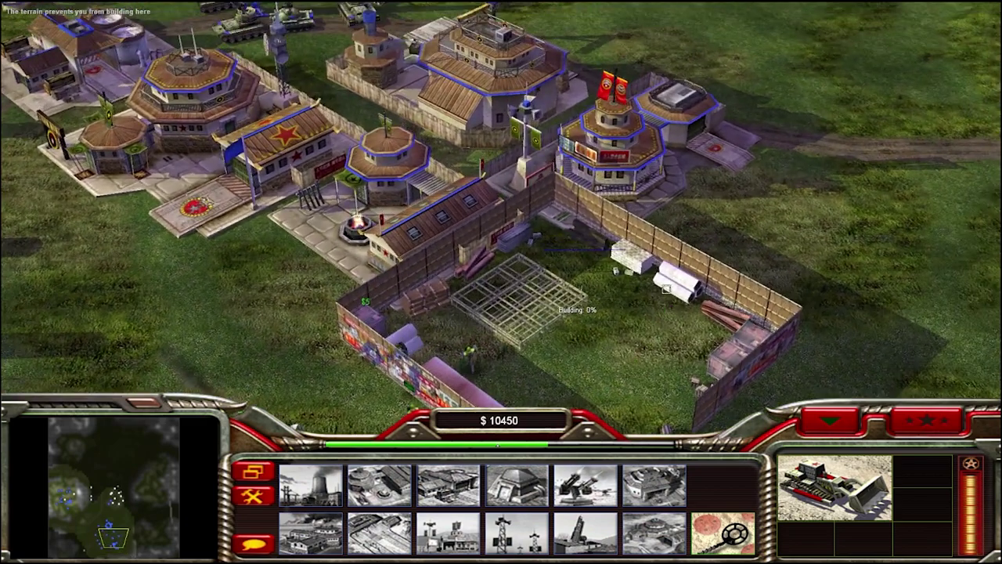
key("Down")
key("Down")
key("Right")
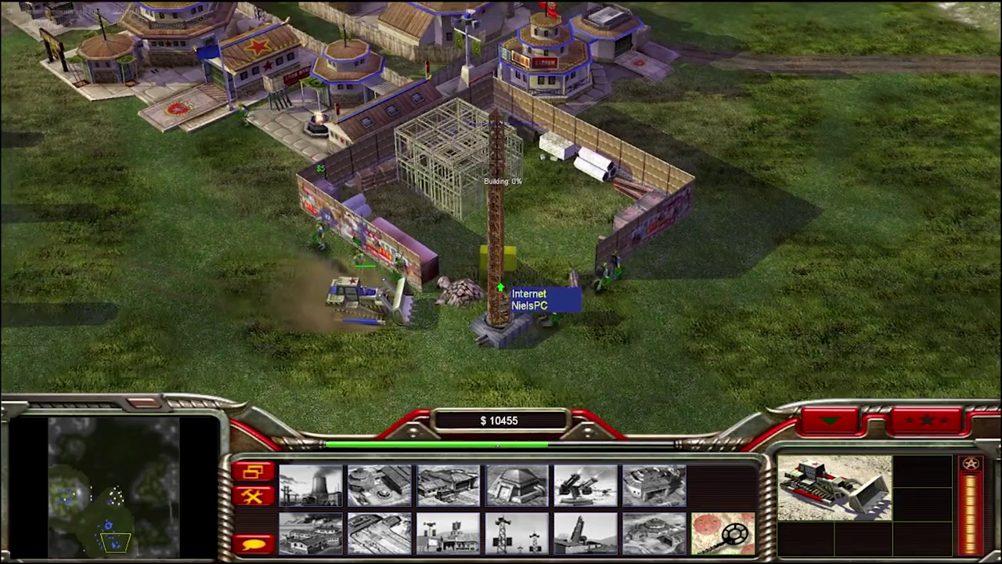
key("Up")
key("Left")
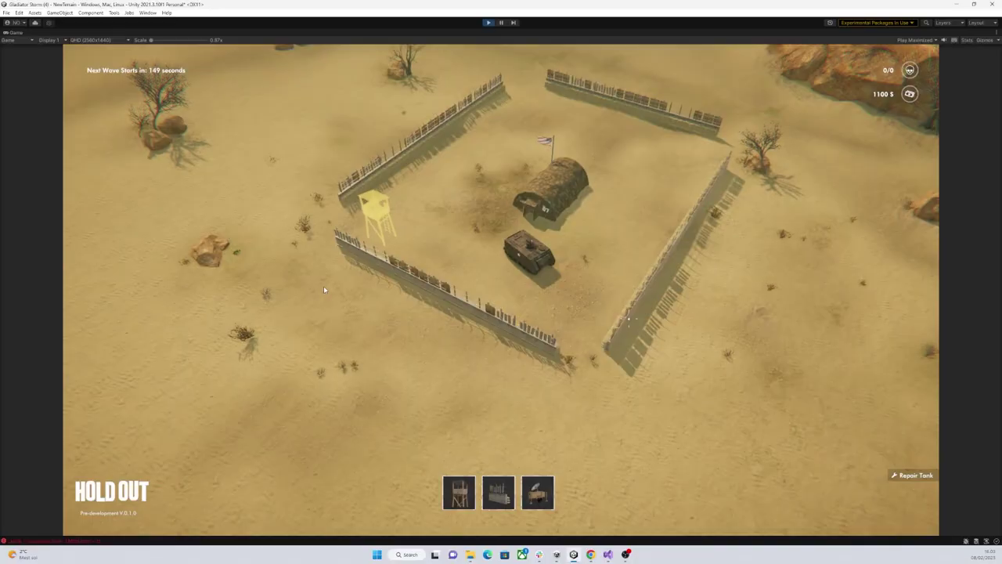
left_click(324, 290)
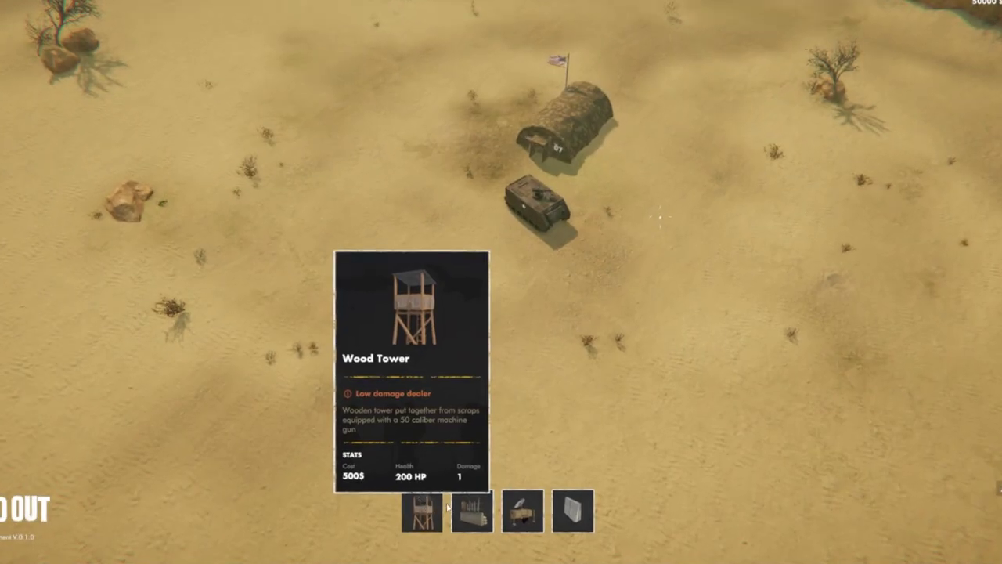
mouse_move(473, 509)
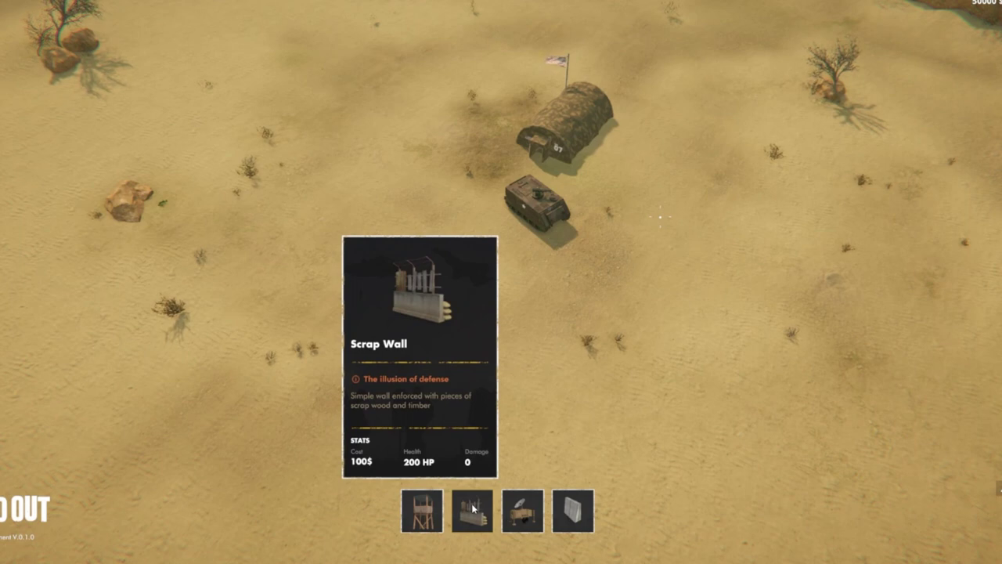
mouse_move(522, 515)
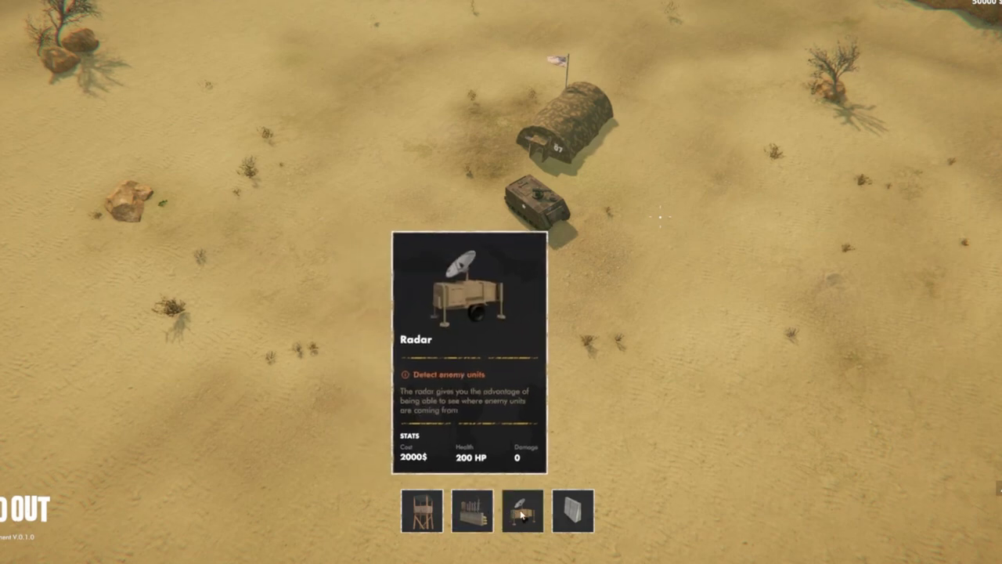
mouse_move(575, 515)
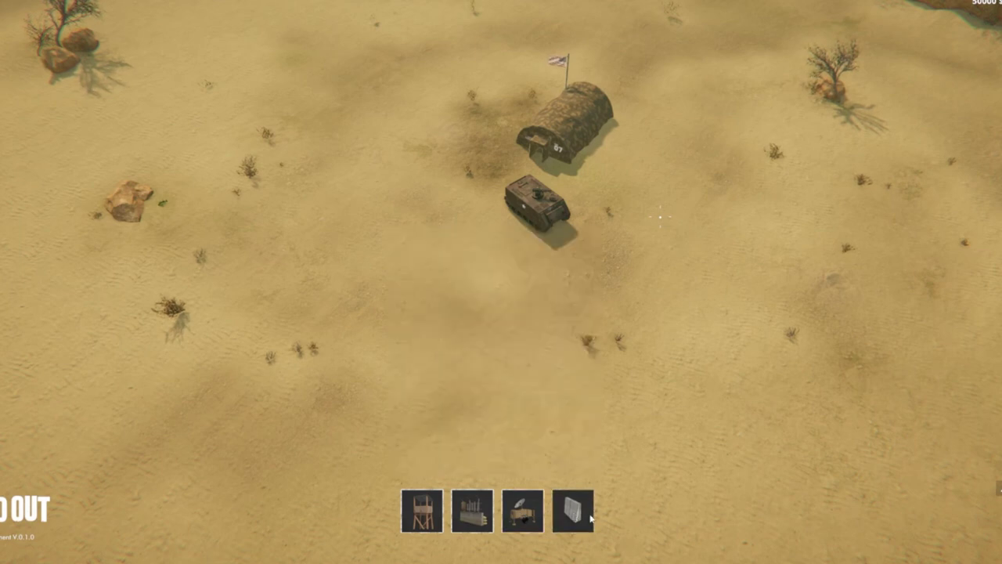
mouse_move(420, 510)
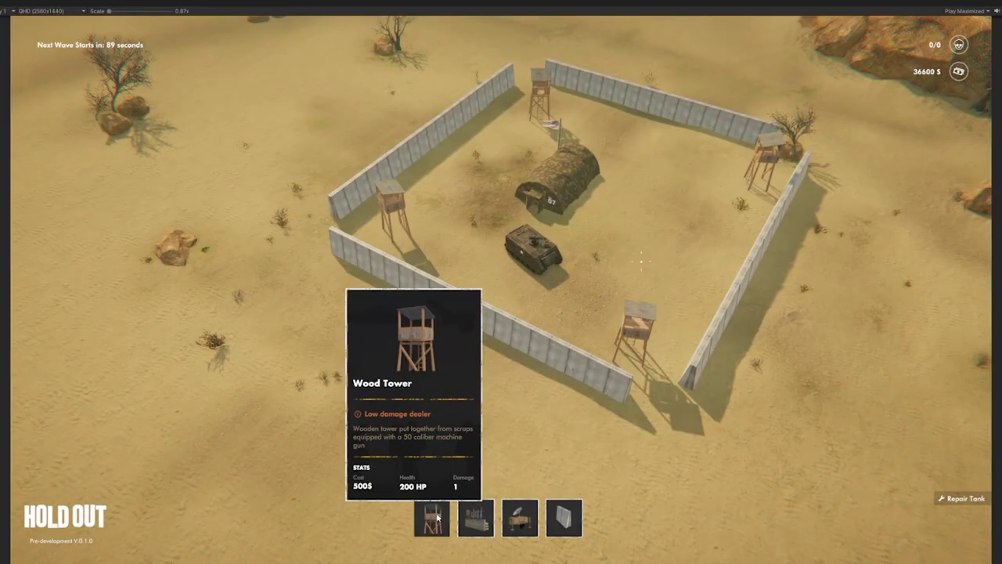
Place a Wood Tower left of the base and rotate the next tower's ghost.
left_click(430, 517)
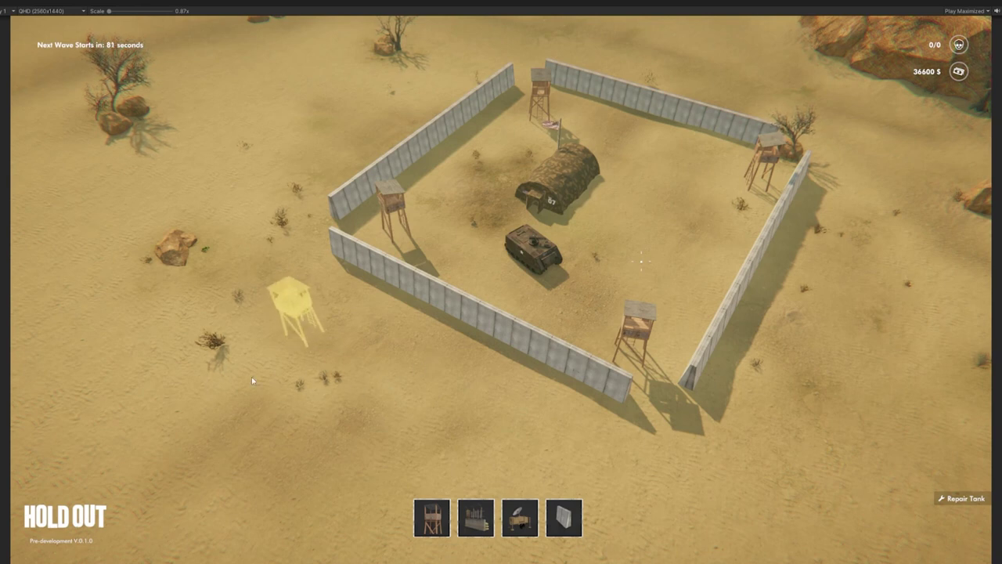
left_click(199, 350)
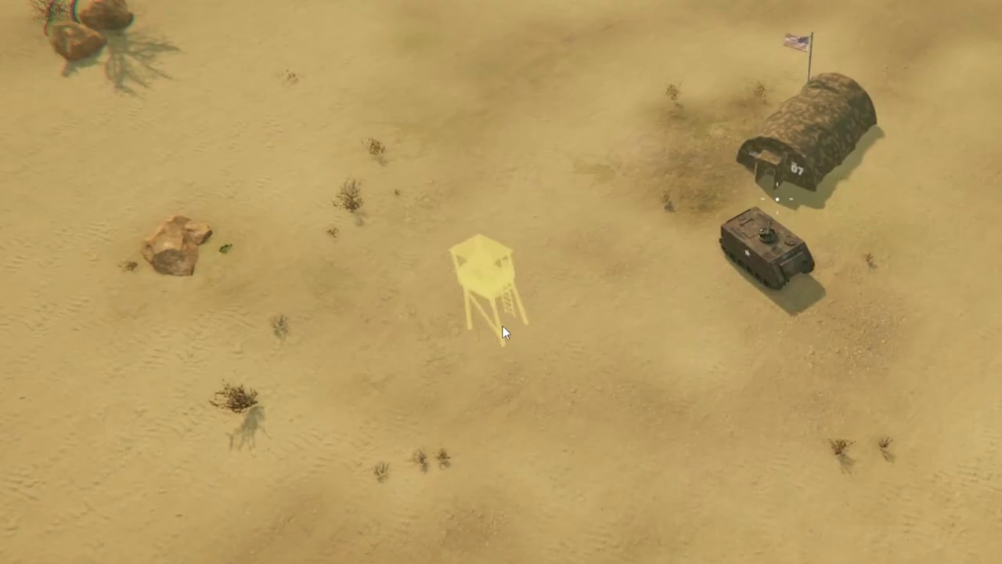
key("r")
key("r")
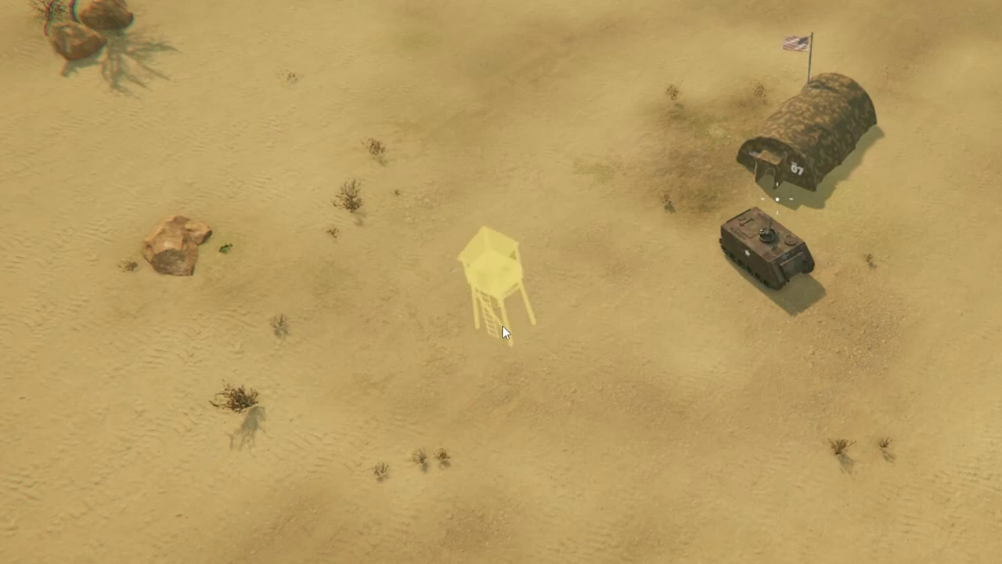
key("r")
key("r")
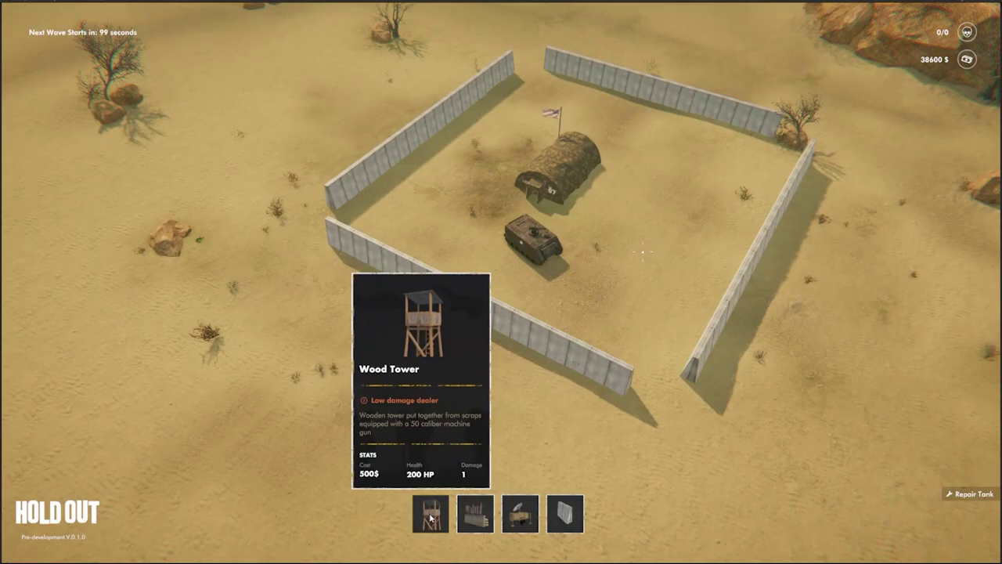
Place four Wood Towers at the compound's left corner, top, top-right wall and bottom wall.
left_click(432, 517)
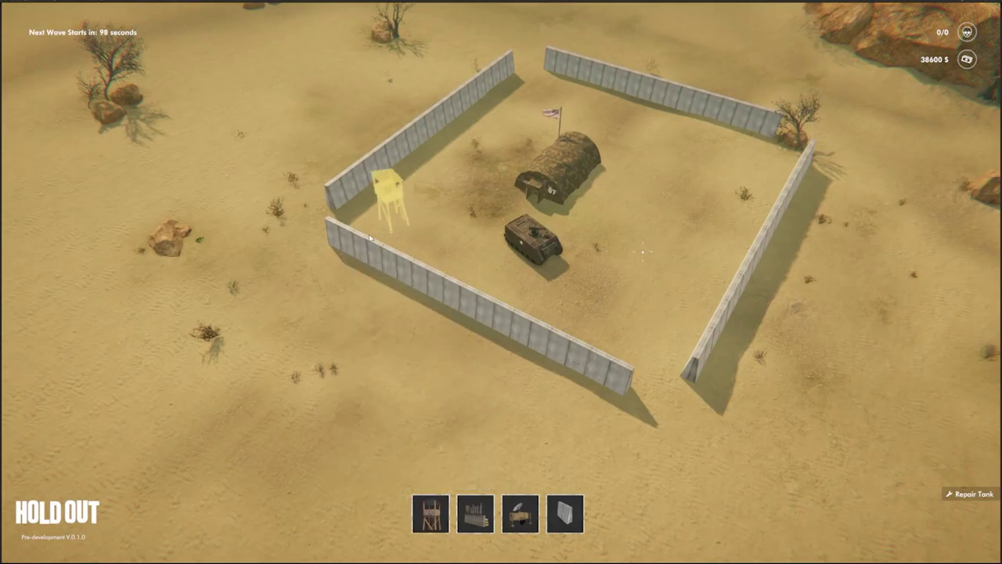
left_click(392, 205)
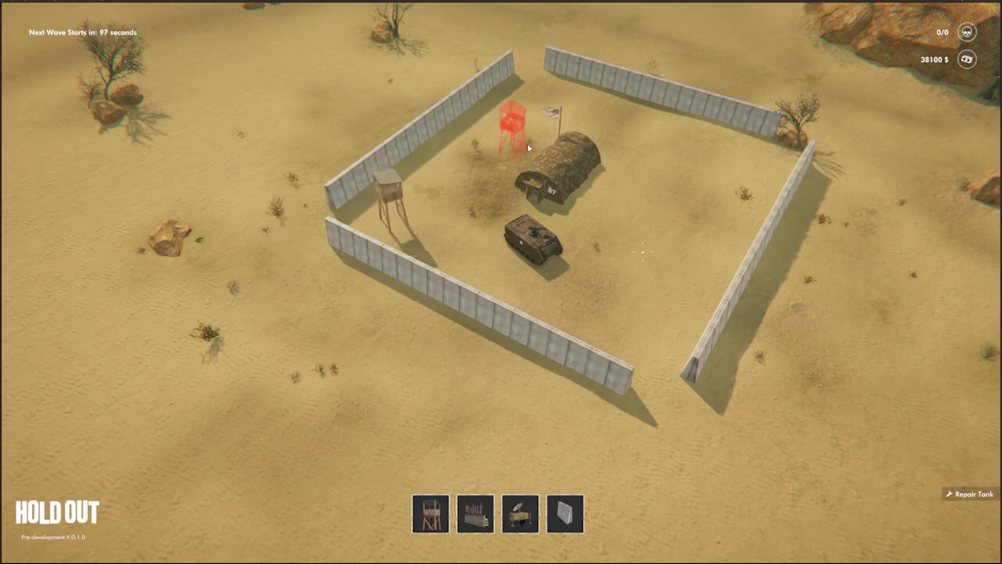
left_click(539, 64)
left_click(810, 180)
left_click(628, 408)
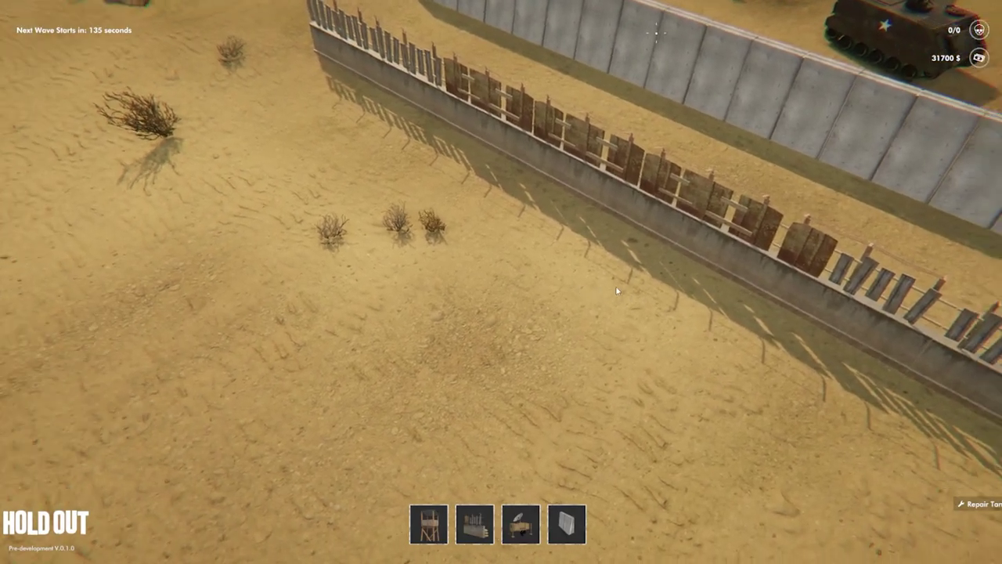
Look along the barricade across the compound and place a long scrap wall below the base.
middle_click_drag(617, 291, 407, 290)
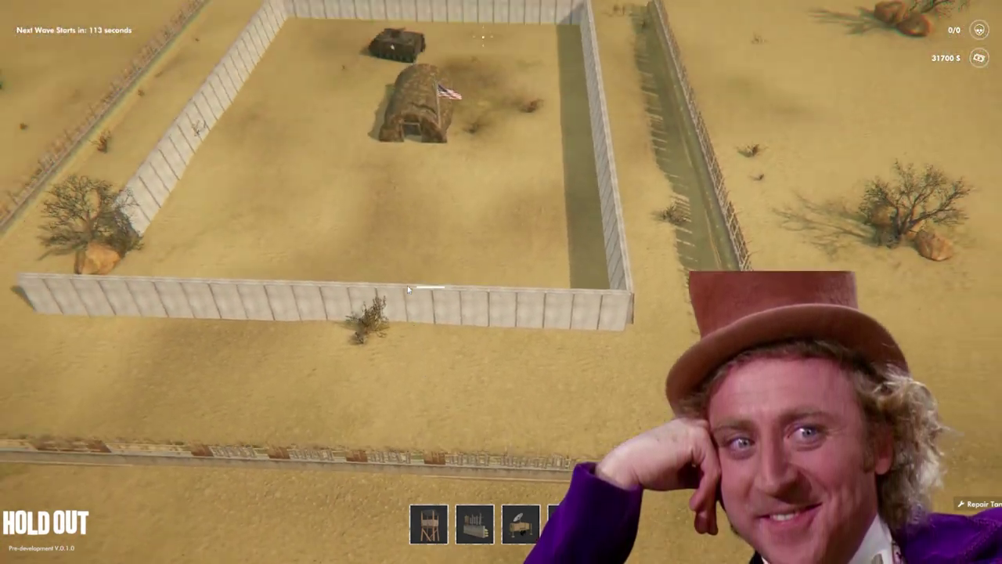
scroll(407, 290, "down", 5)
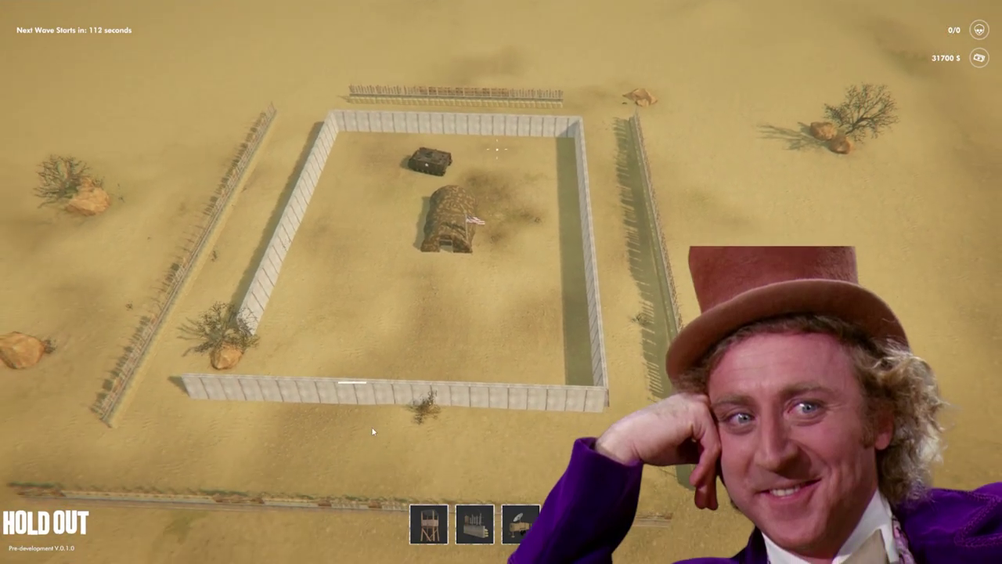
mouse_move(521, 523)
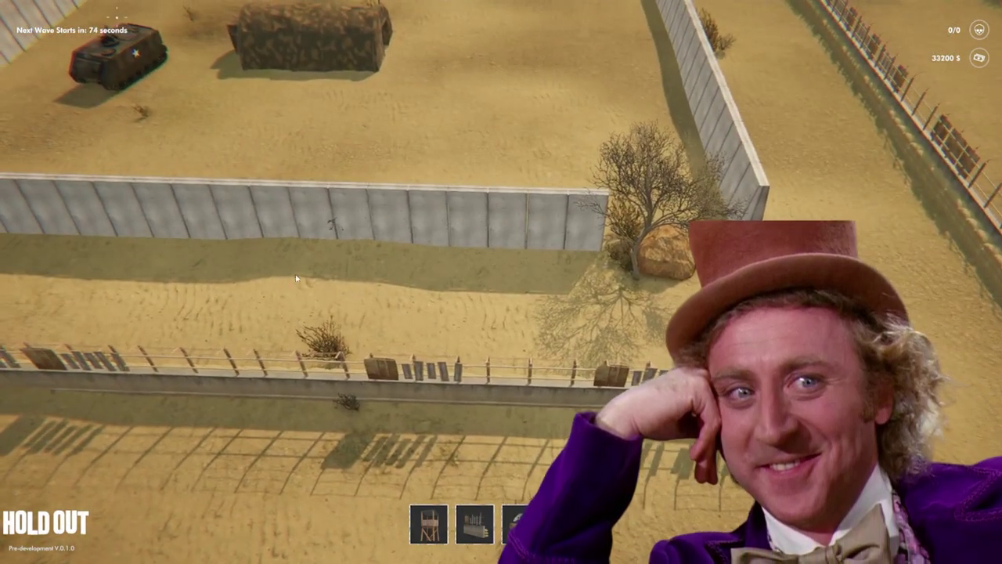
scroll(563, 278, "up", 3)
key("a")
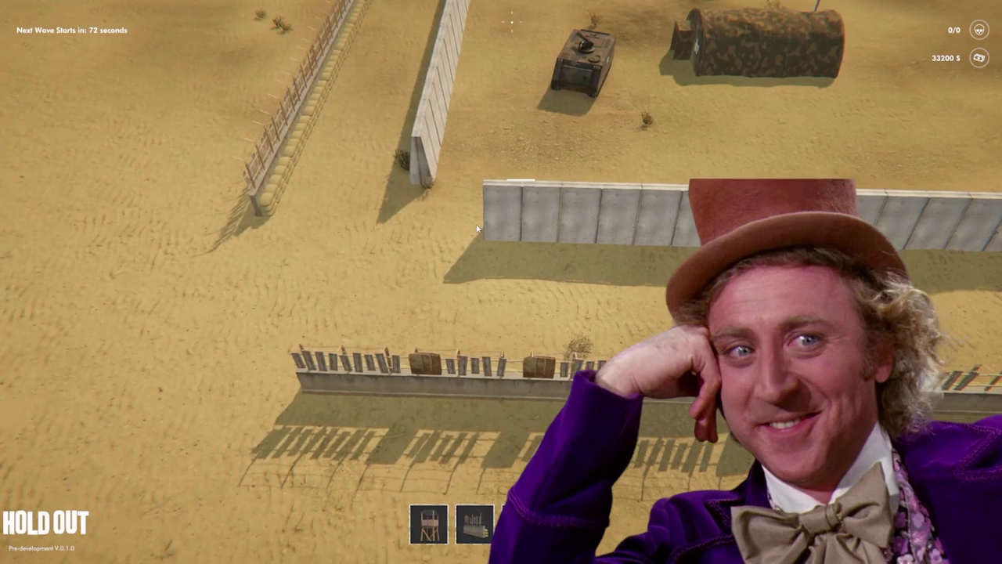
key("d")
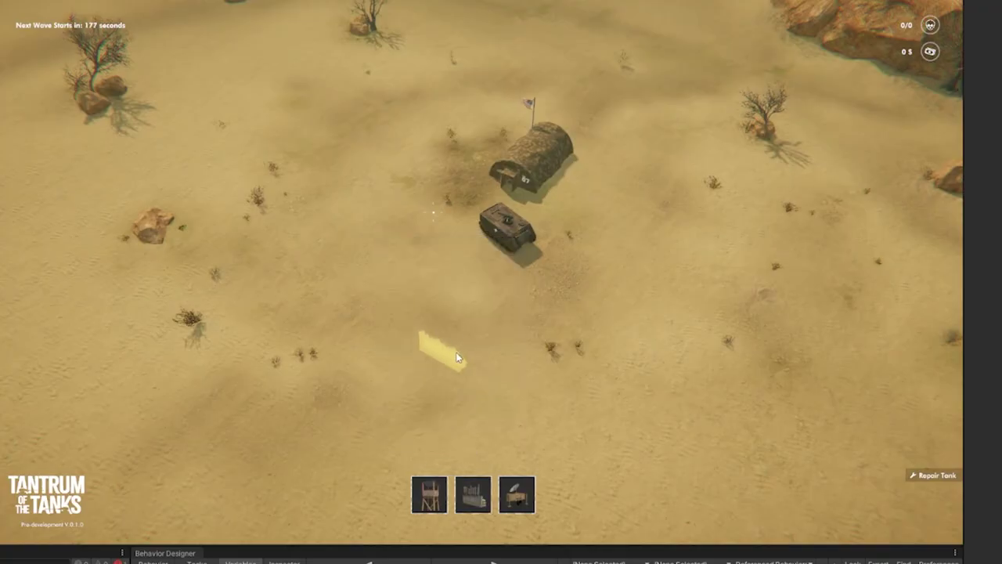
scroll(449, 316, "up", 5)
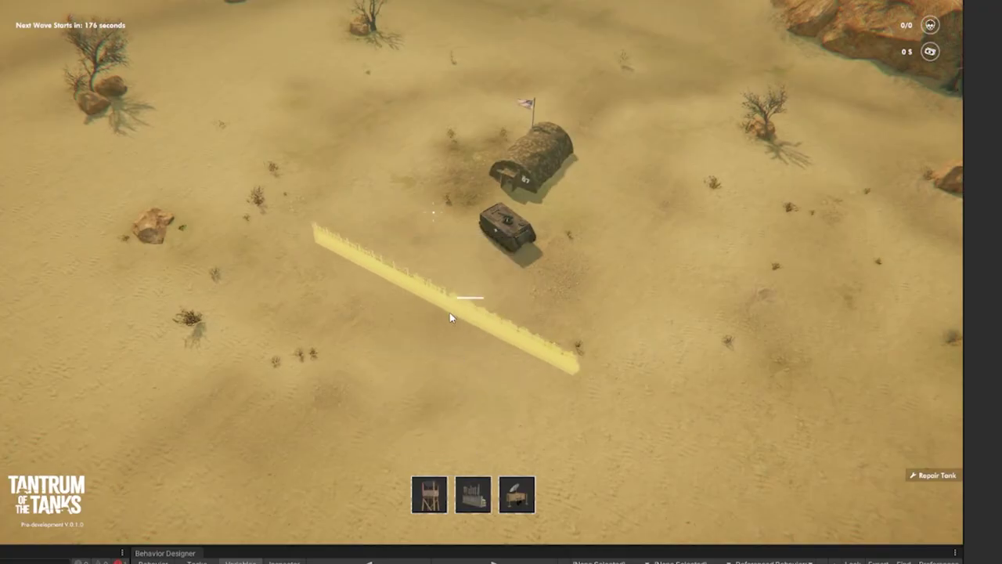
left_click(432, 320)
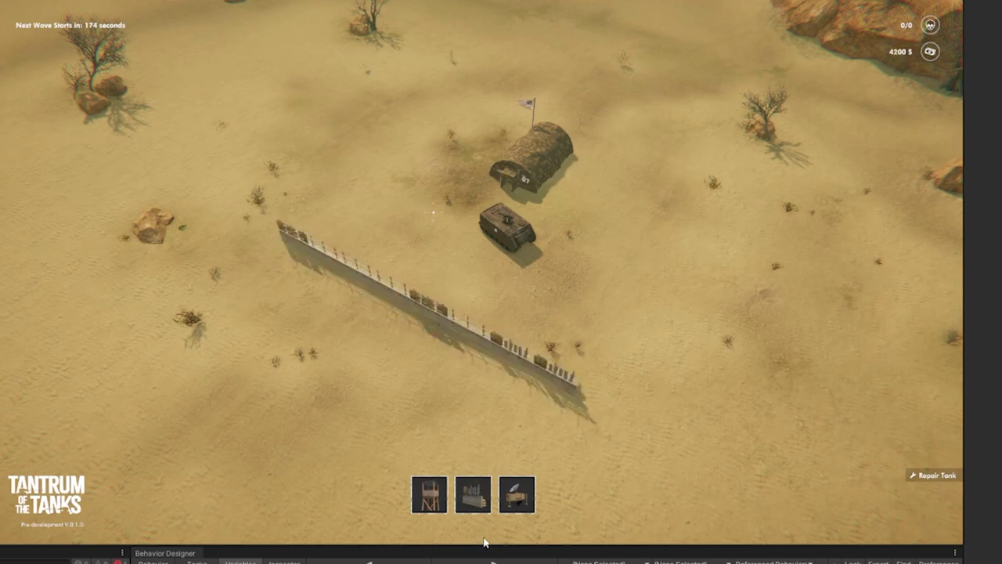
Lengthen a second scrap wall and place it above the base.
mouse_move(477, 494)
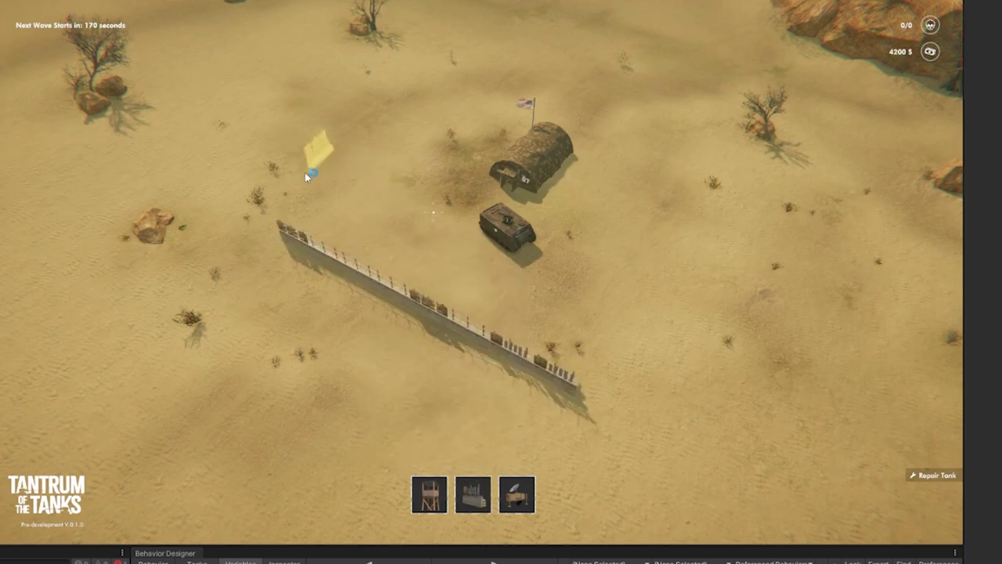
scroll(304, 173, "up", 5)
scroll(372, 124, "up", 5)
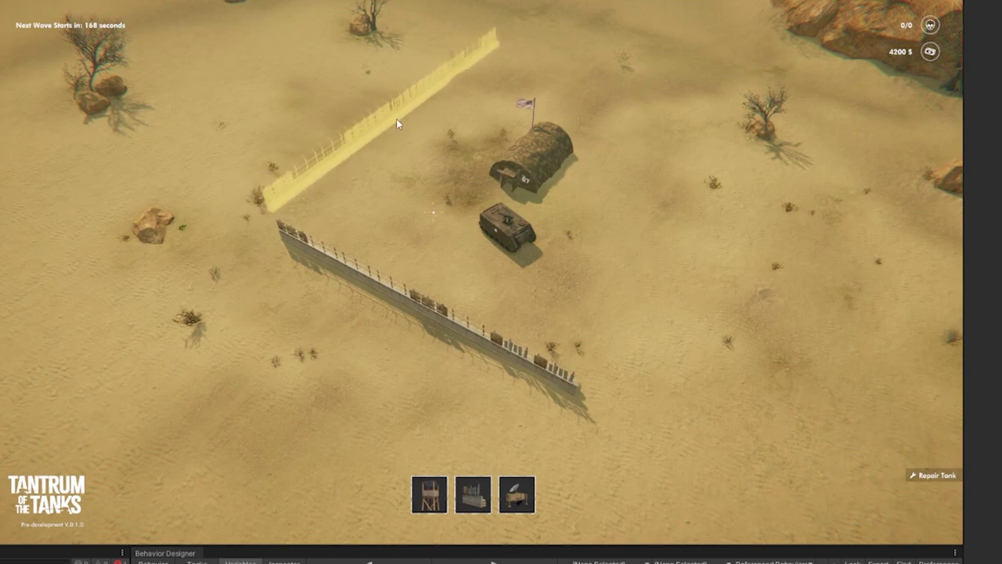
left_click(581, 98)
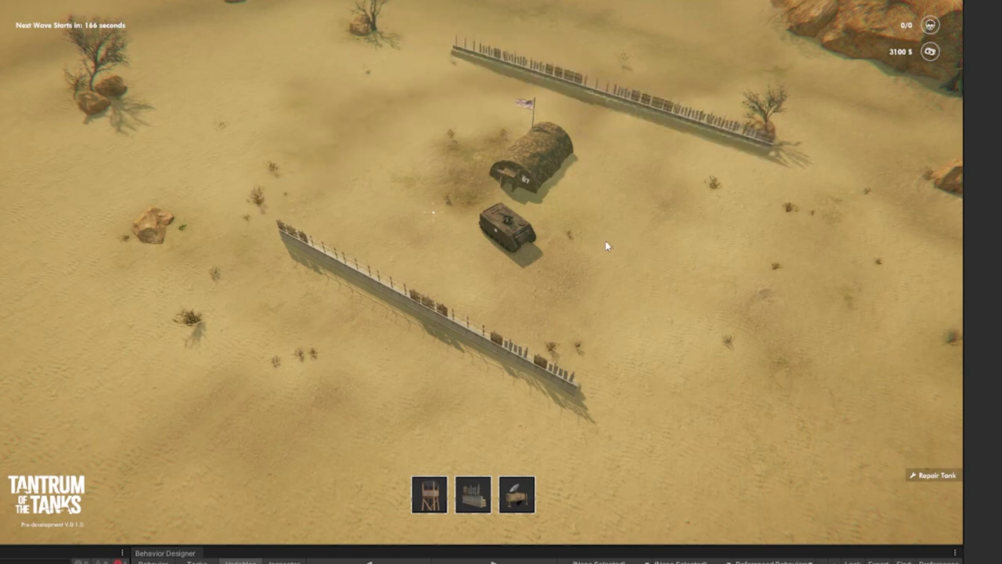
Place another scrap wall closing the left side, then pick the Concrete Wall.
left_click(473, 494)
scroll(372, 140, "up", 5)
scroll(363, 118, "up", 3)
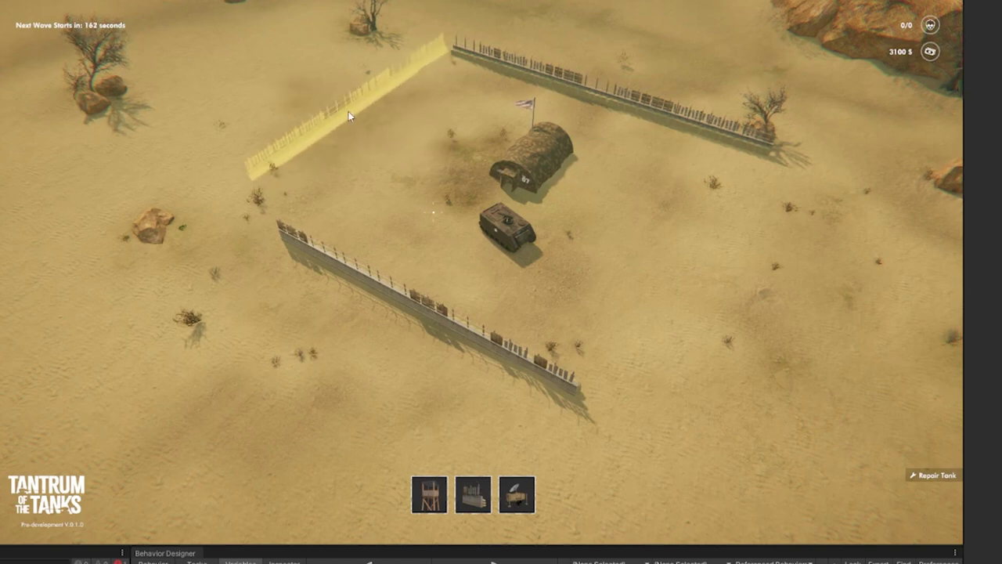
left_click(377, 139)
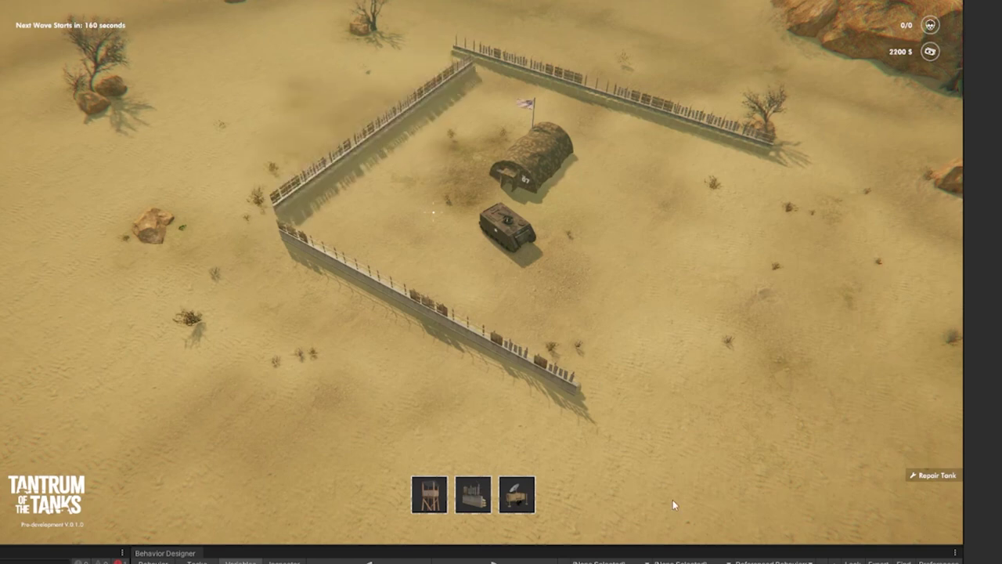
left_click(484, 503)
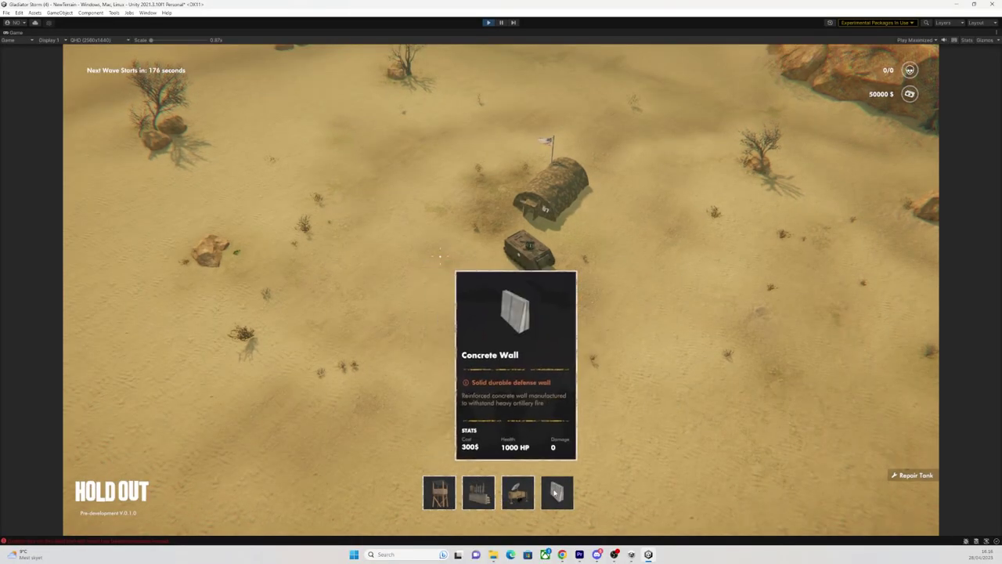
left_click(555, 492)
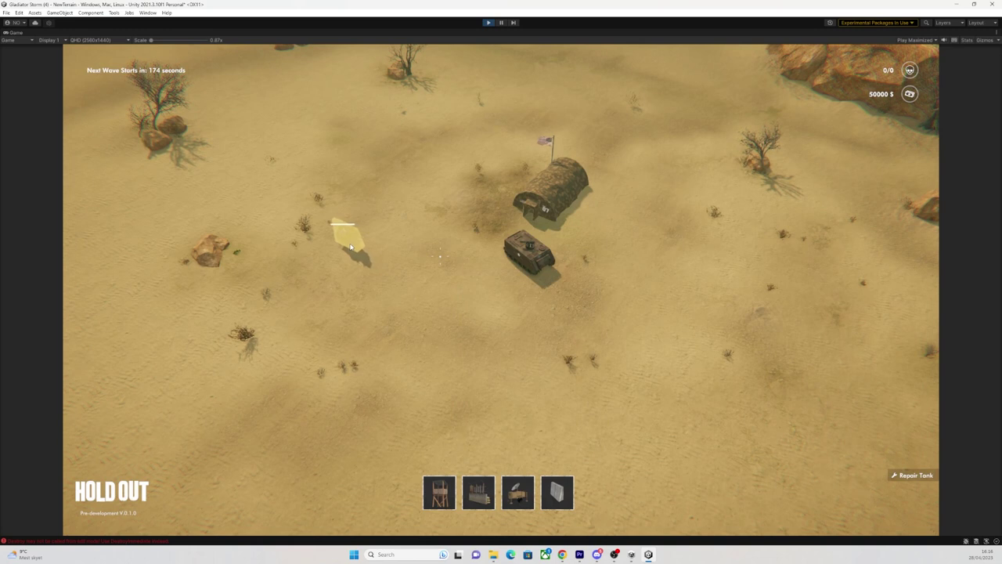
Drag out four concrete walls around the base, each snapping to the previous wall's end.
left_click_drag(350, 247, 667, 358)
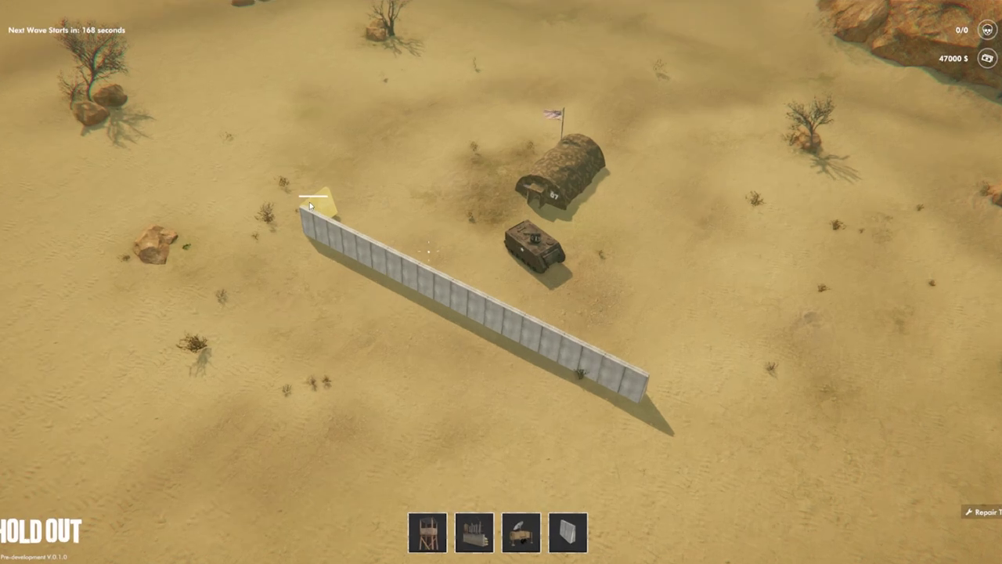
left_click_drag(309, 202, 555, 91)
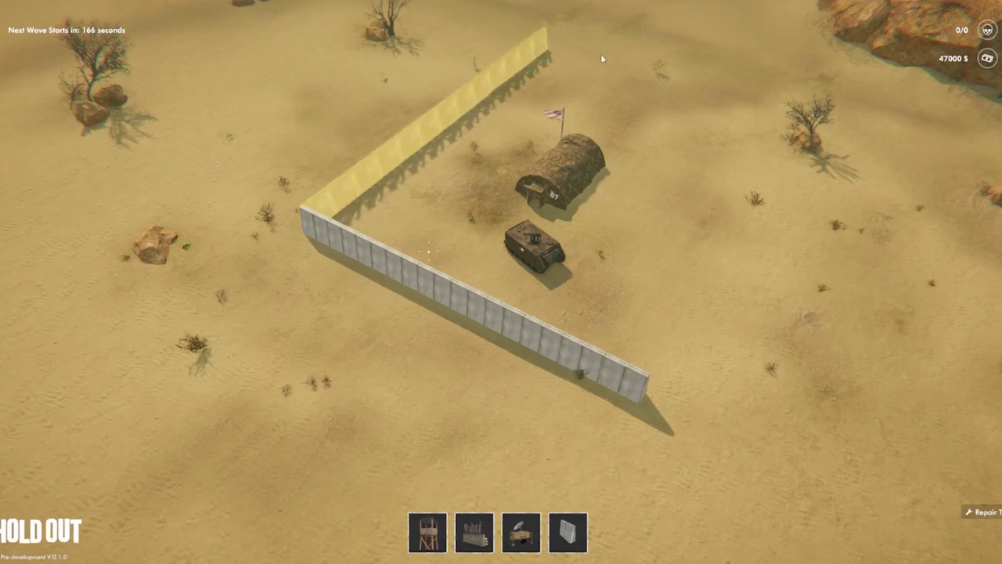
left_click_drag(602, 59, 860, 146)
left_click_drag(687, 320, 758, 171)
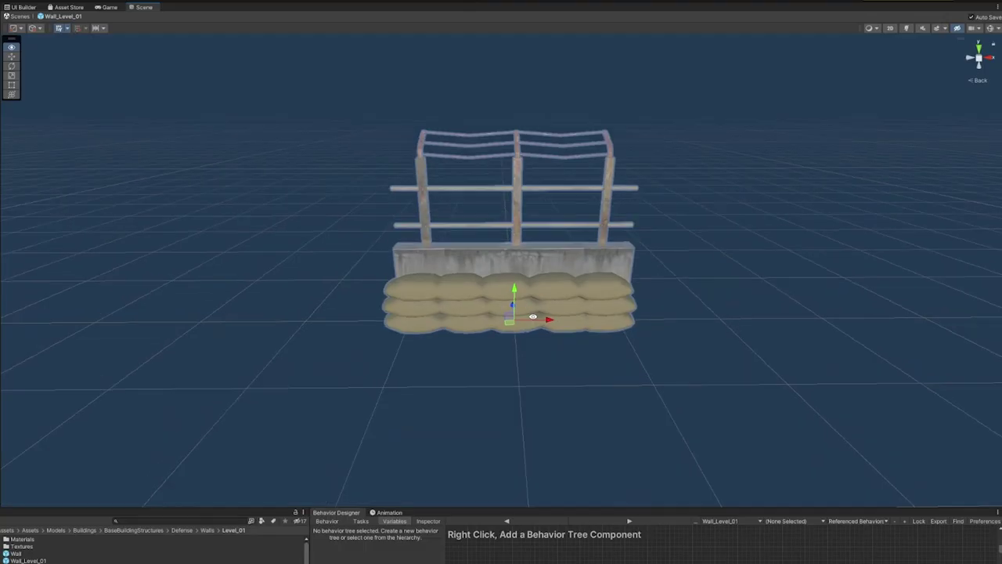
left_click_drag(319, 235, 617, 233, "alt")
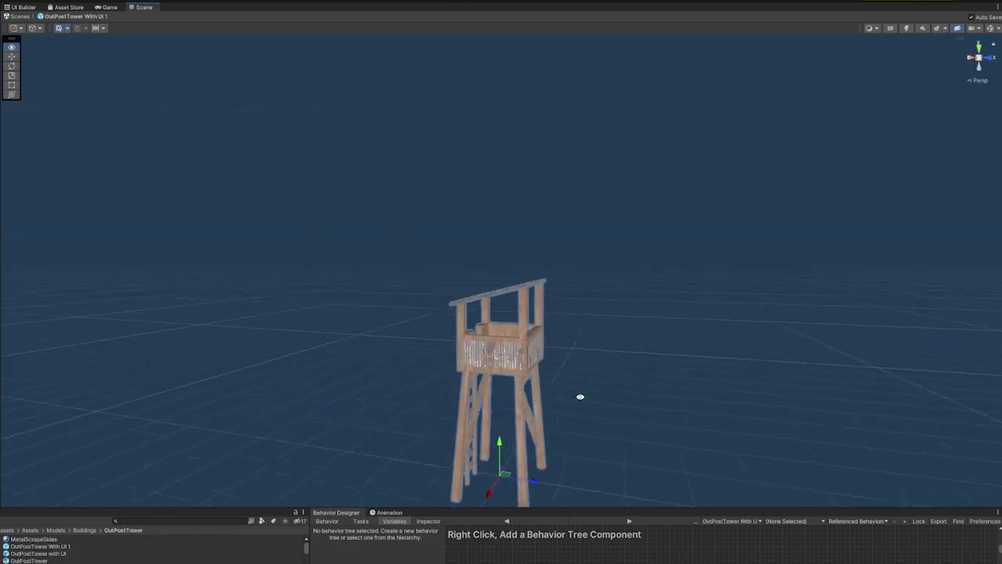
left_click_drag(580, 396, 806, 399, "alt")
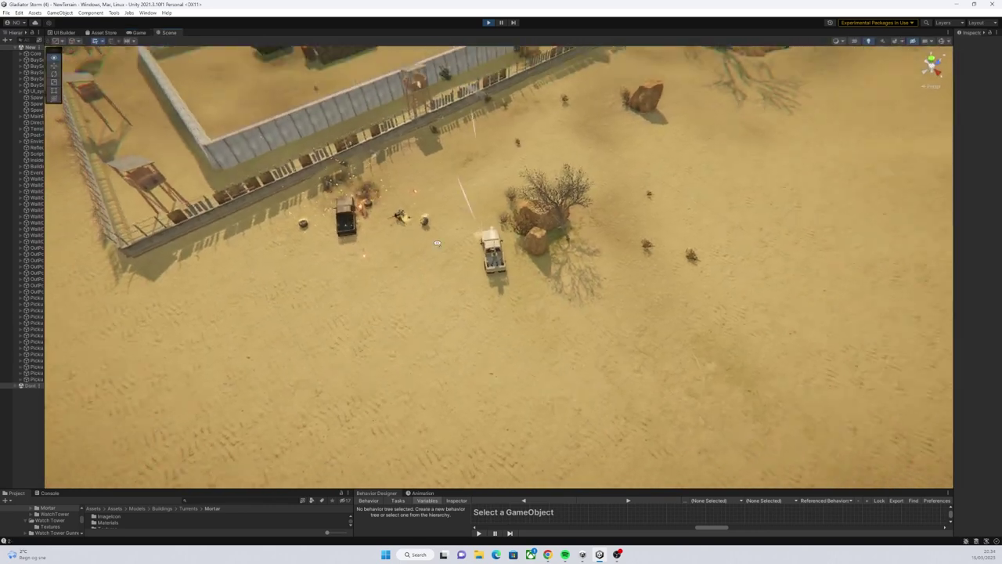
right_click_drag(437, 243, 473, 228)
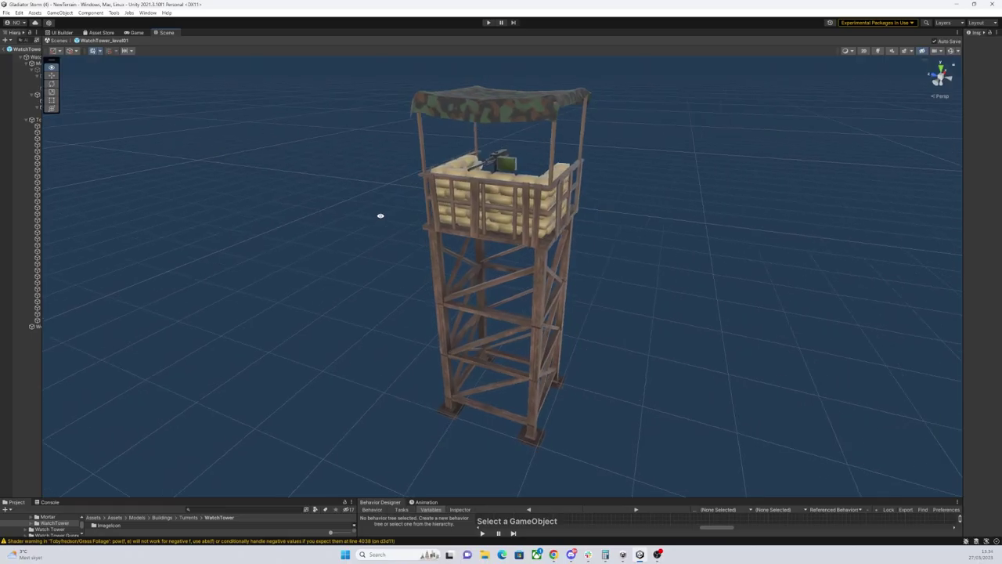
right_click_drag(381, 215, 591, 217)
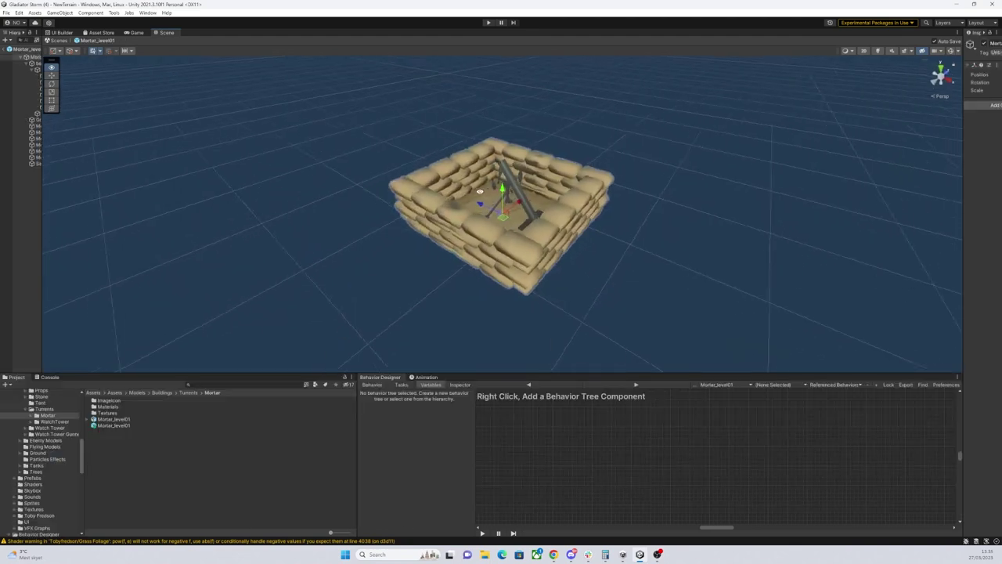
left_click_drag(481, 191, 542, 191, "alt")
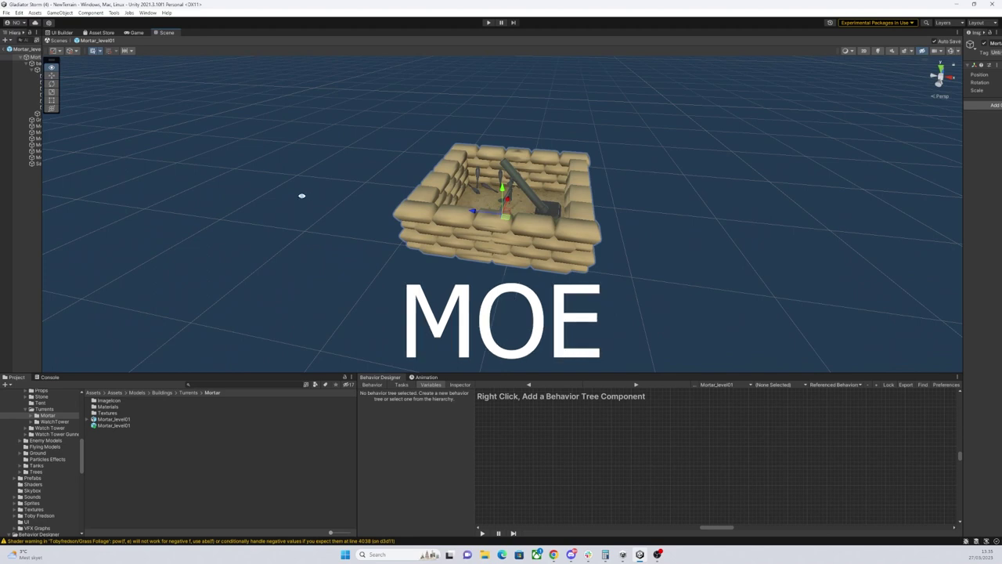
left_click_drag(49, 197, 548, 200, "alt")
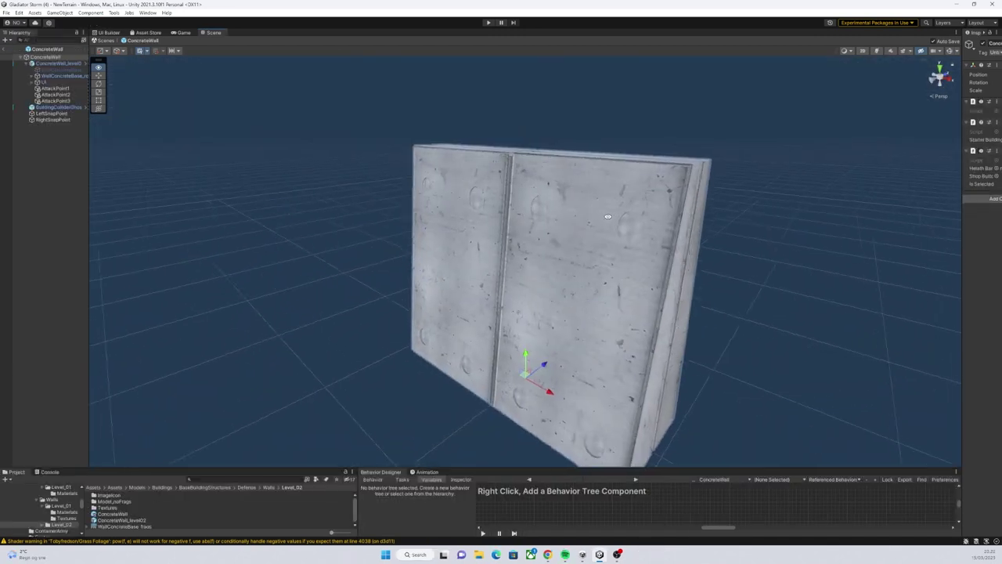
left_click_drag(642, 212, 732, 215, "alt")
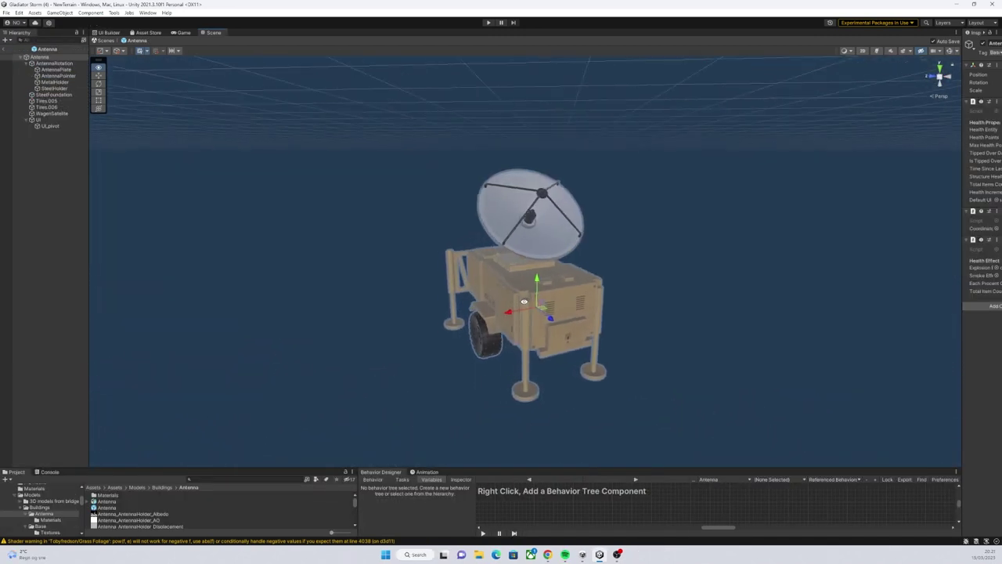
left_click_drag(524, 301, 415, 306, "alt")
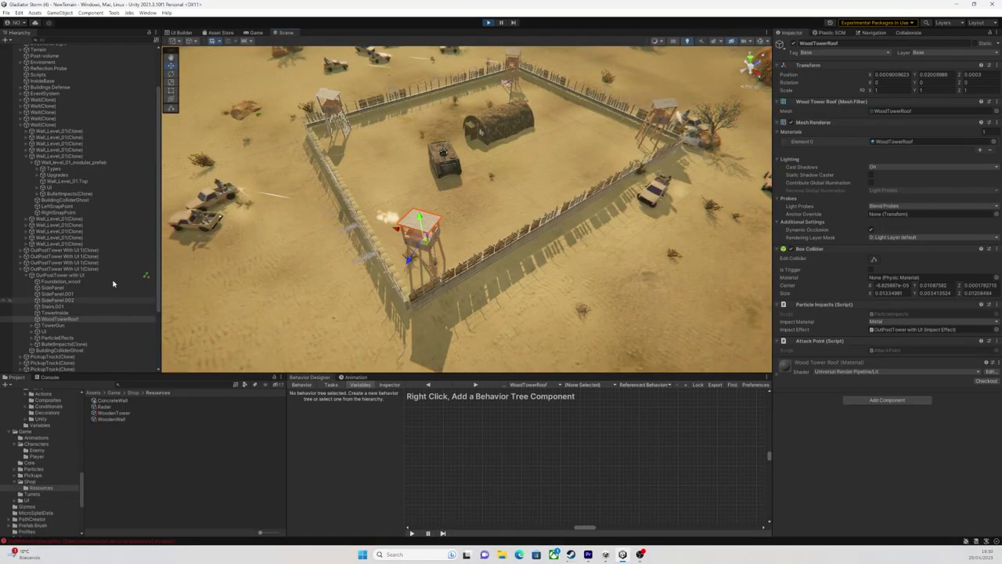
Select OutPostTower with UI, widen its behaviour-tree graph, and bring the Scene camera beside the watchtower.
left_click(115, 275)
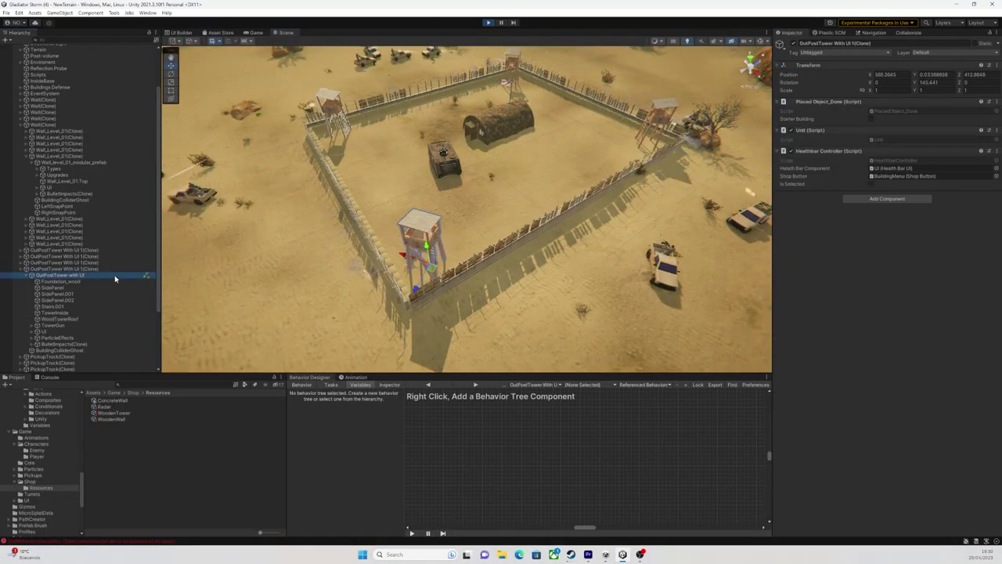
left_click_drag(547, 374, 564, 223)
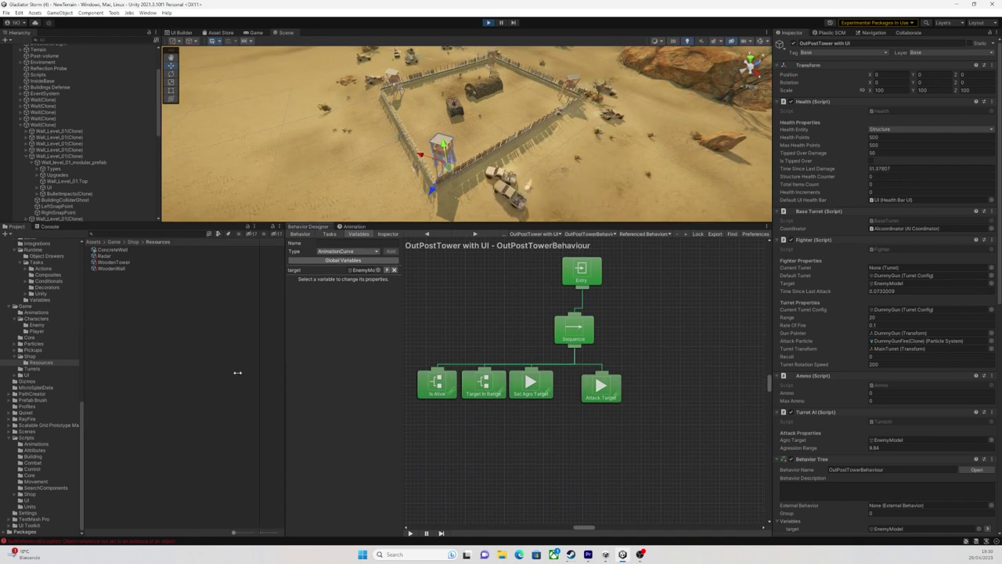
left_click_drag(286, 375, 130, 375)
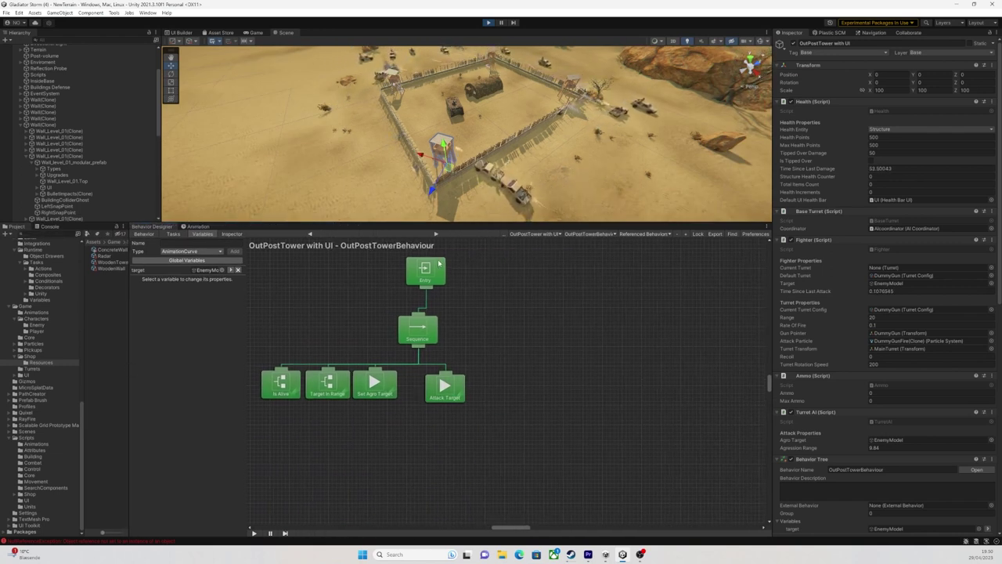
middle_click_drag(462, 311, 504, 340)
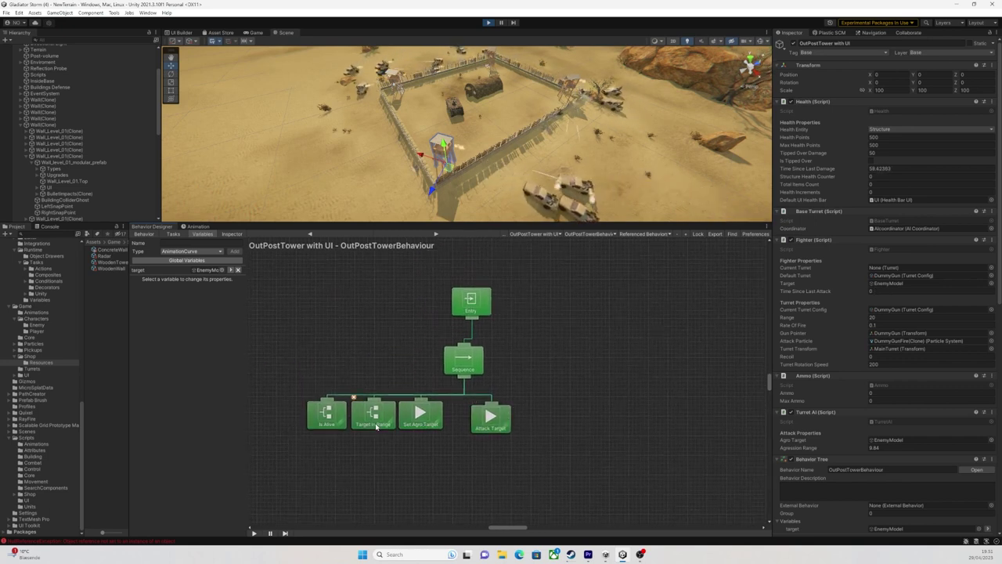
left_click_drag(470, 225, 470, 350)
right_click_drag(429, 272, 513, 268)
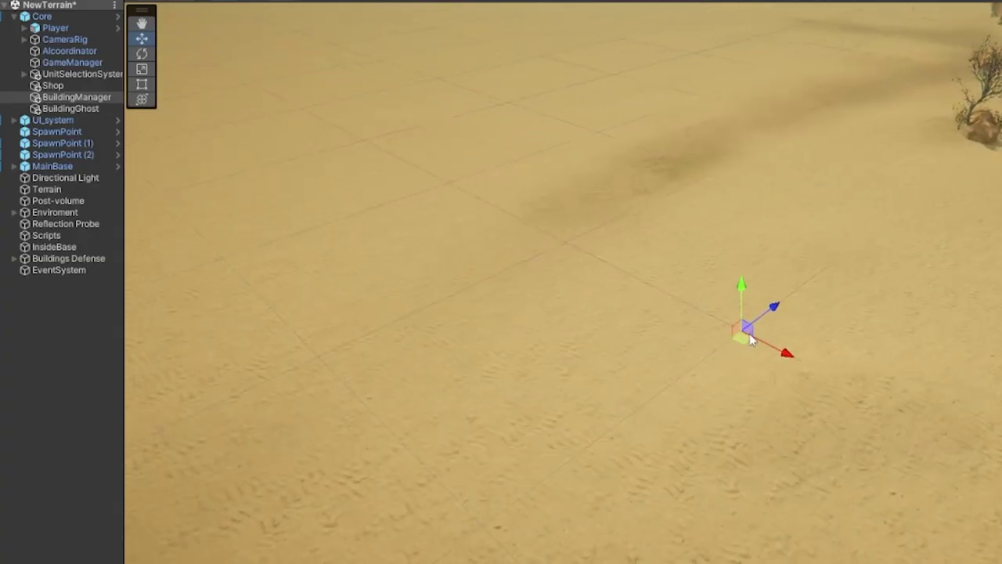
Select BuildingGhost, orbit the Scene view around the ghost tower, and show the running Game view.
left_click(69, 109)
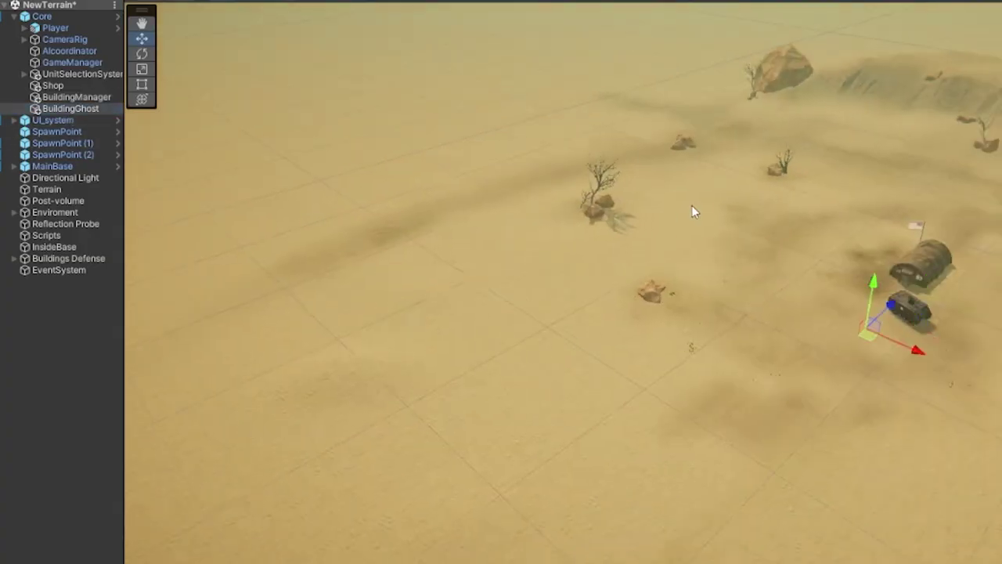
right_click_drag(757, 358, 810, 369)
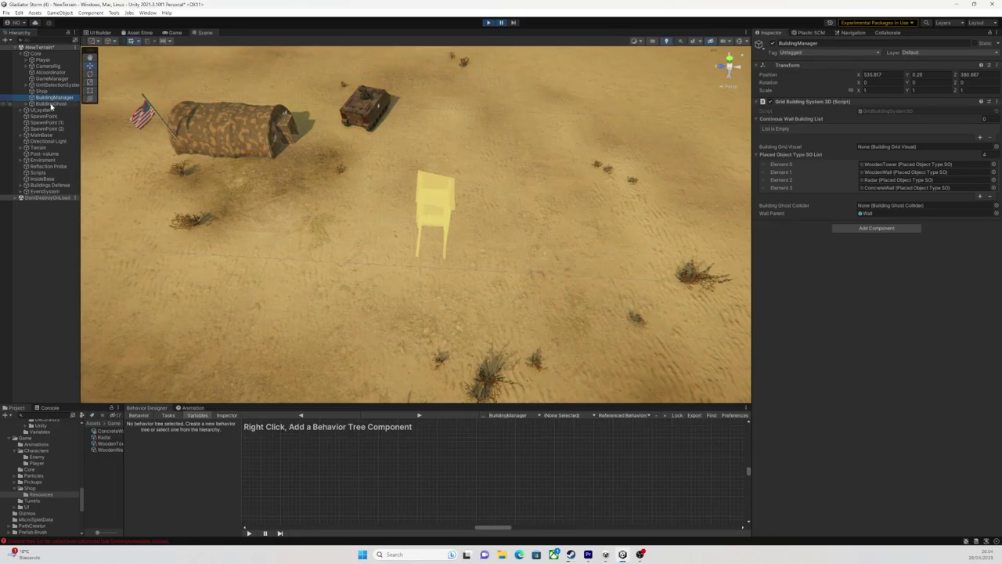
left_click(51, 103)
right_click_drag(425, 242, 184, 64)
left_click(175, 34)
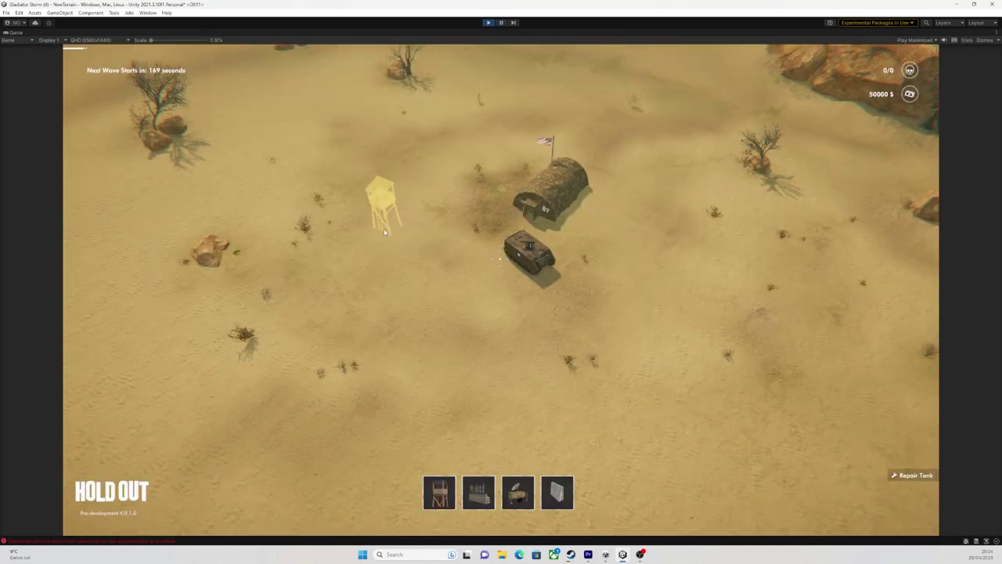
Place eleven watchtowers around the bunker and tank, cancel placement, and restore the full editor layout.
left_click(384, 233)
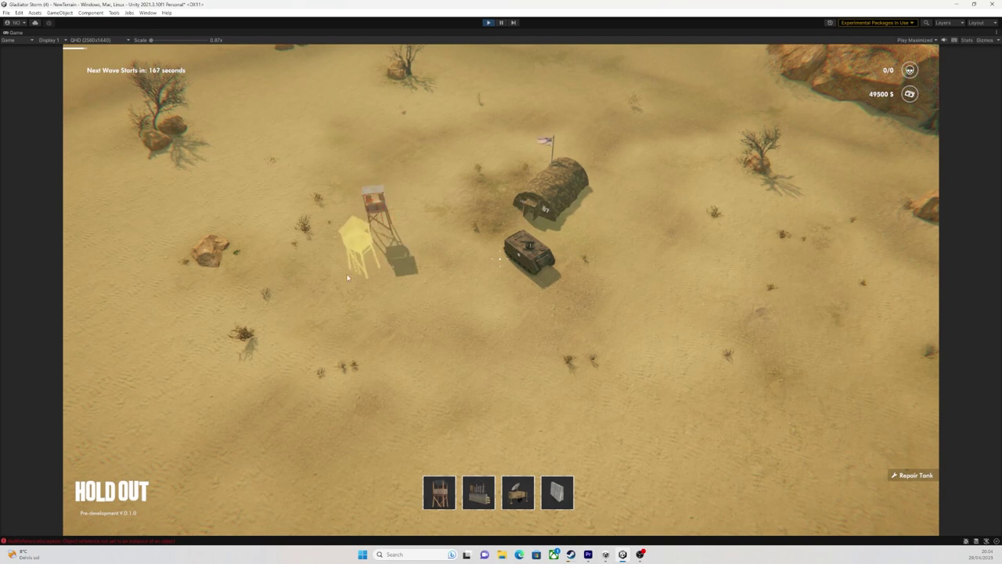
left_click(321, 318)
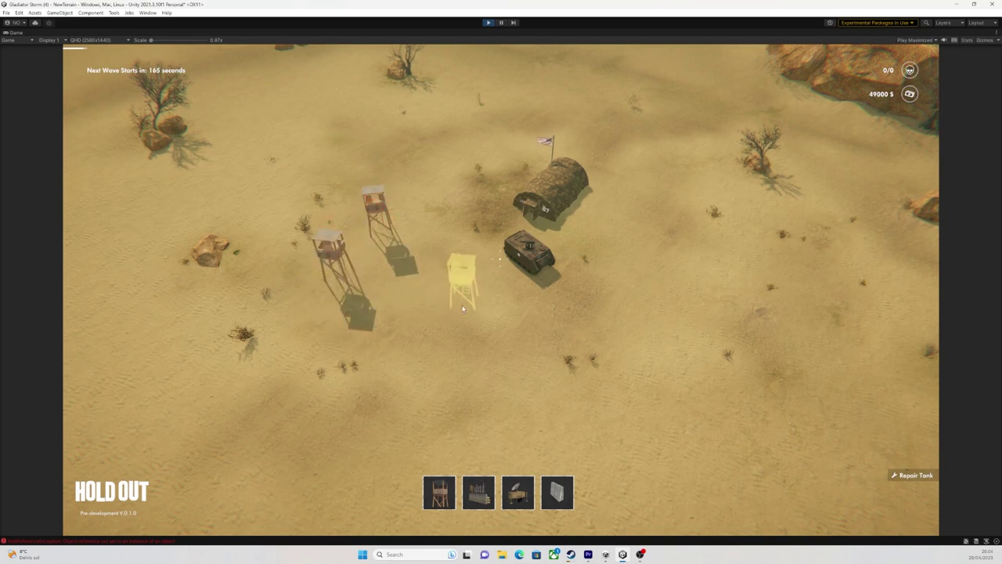
left_click(423, 343)
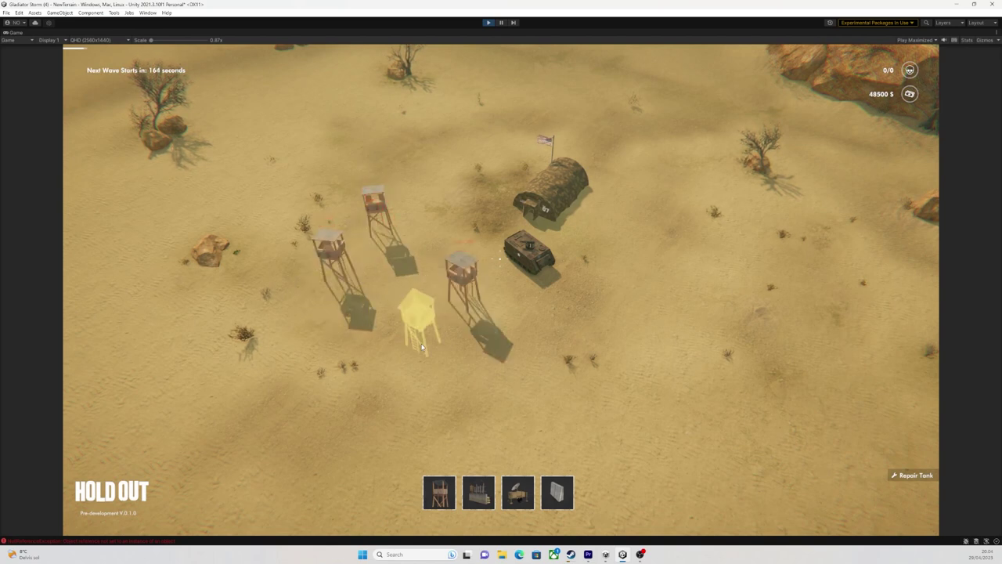
left_click(391, 316)
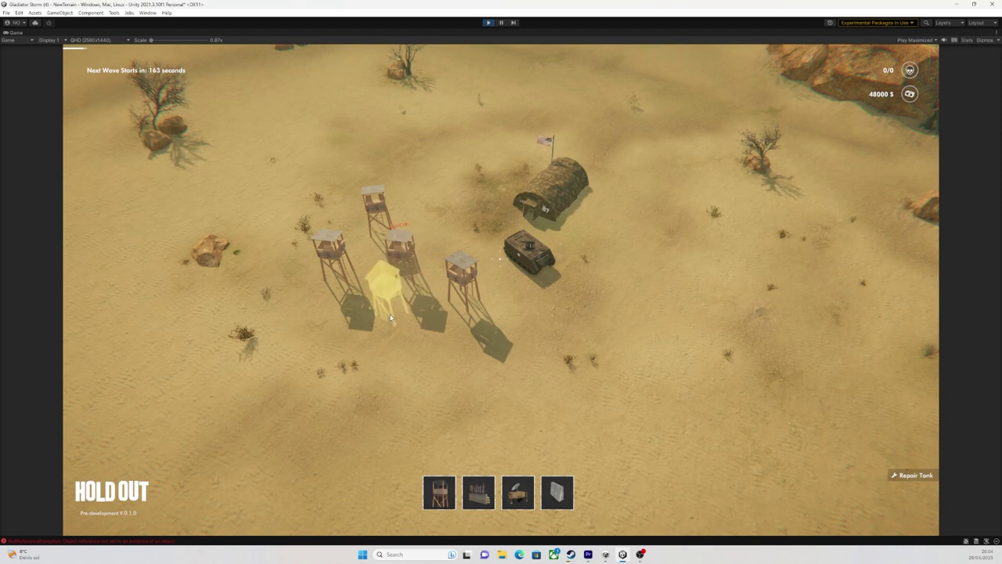
left_click(270, 319)
left_click(272, 347)
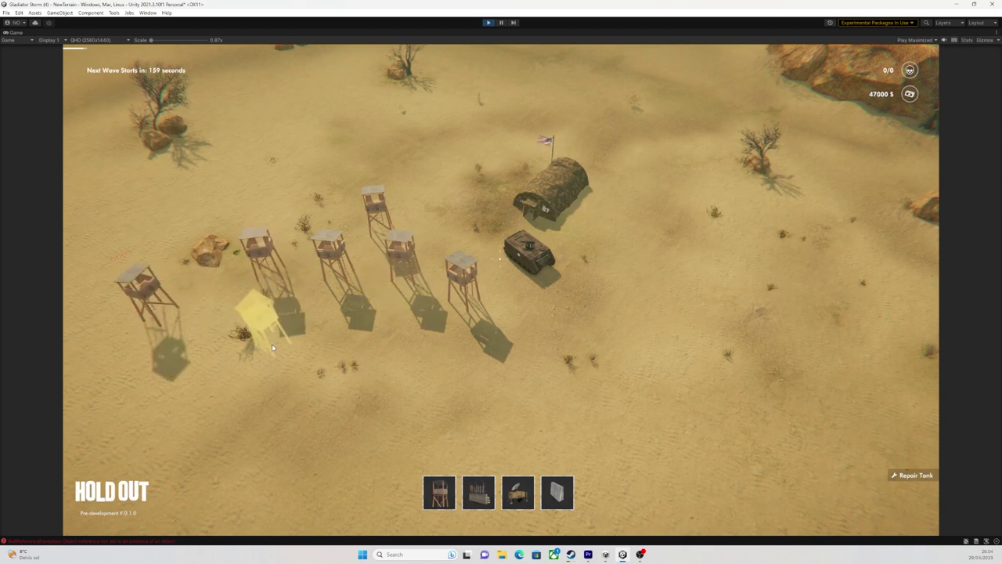
left_click(310, 227)
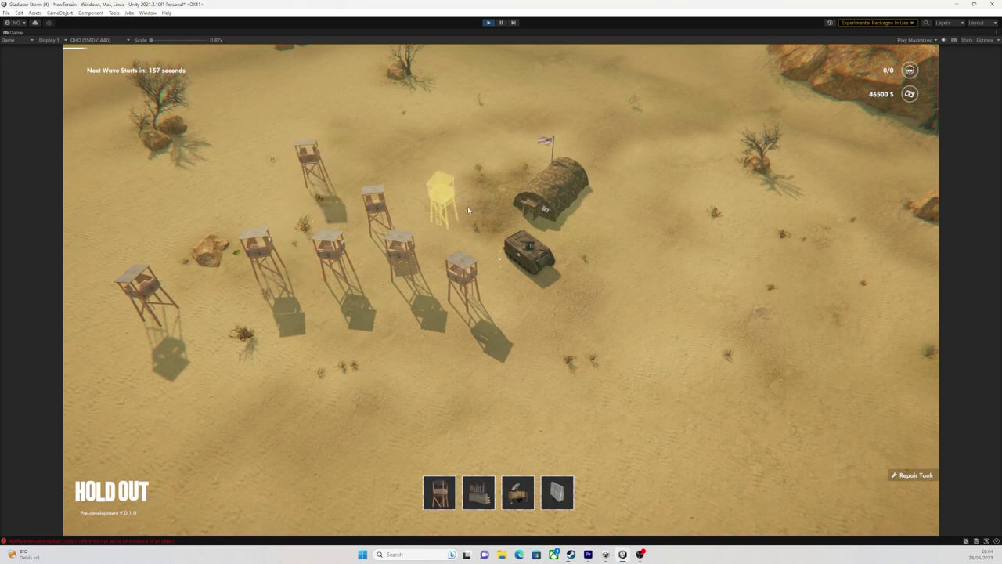
left_click(415, 296)
left_click(568, 352)
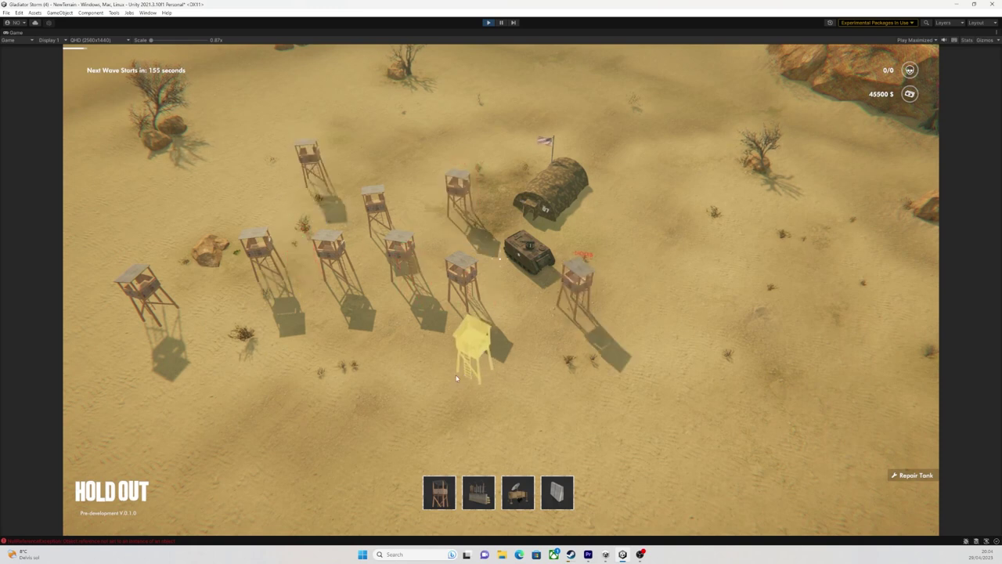
left_click(332, 376)
left_click(423, 364)
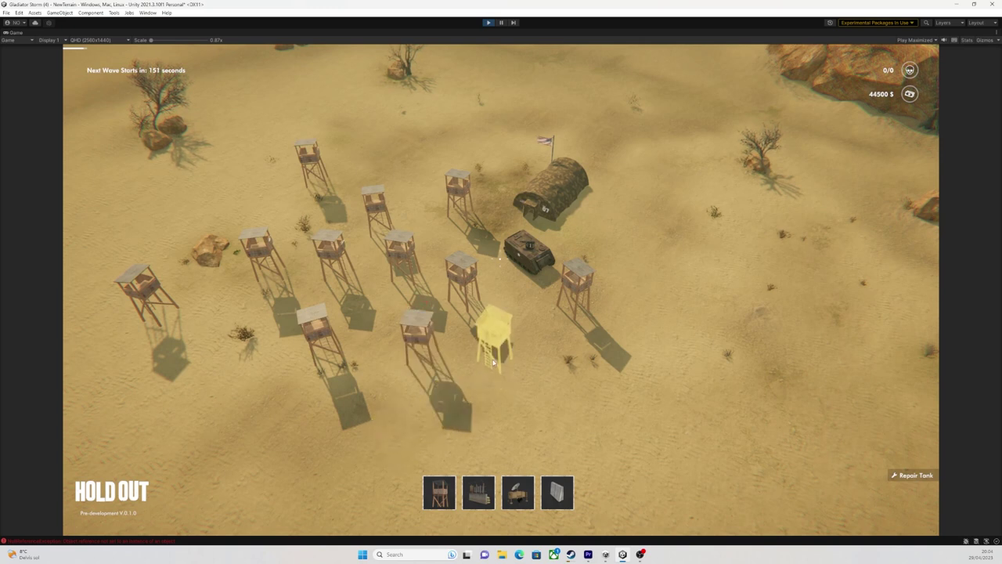
right_click(493, 362)
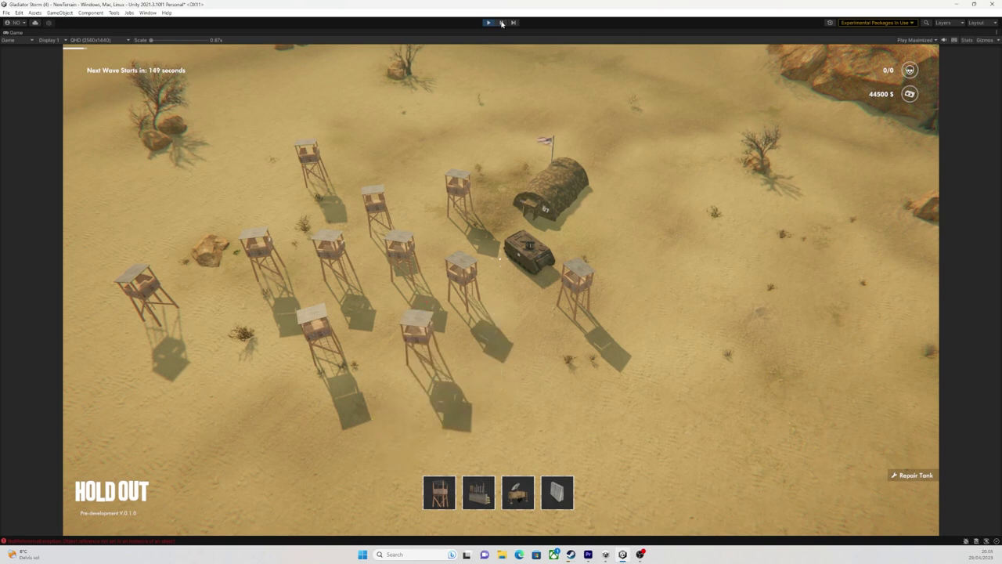
key("shift+space")
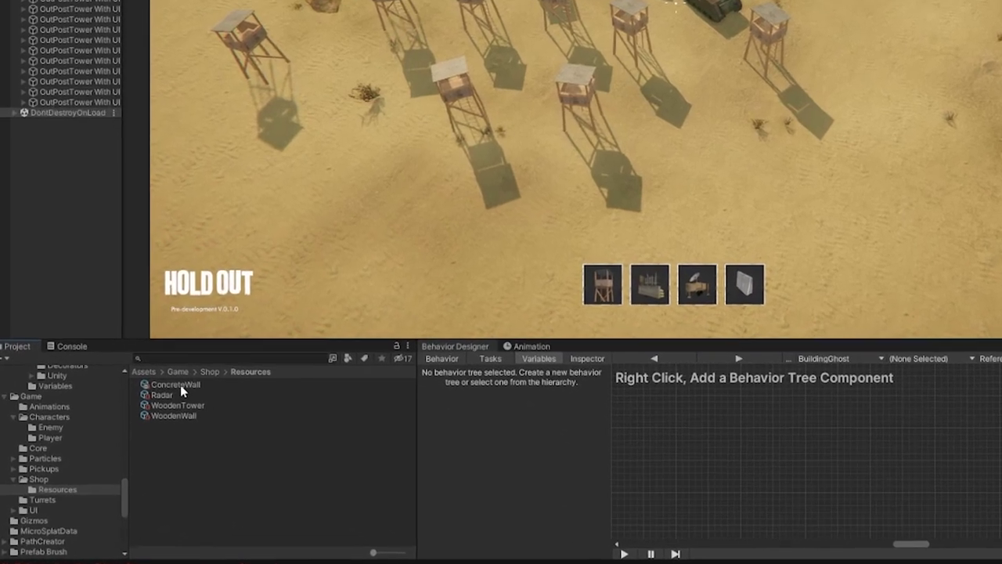
Select the WoodenTower building asset and widen the Inspector to show its stats.
left_click(175, 409)
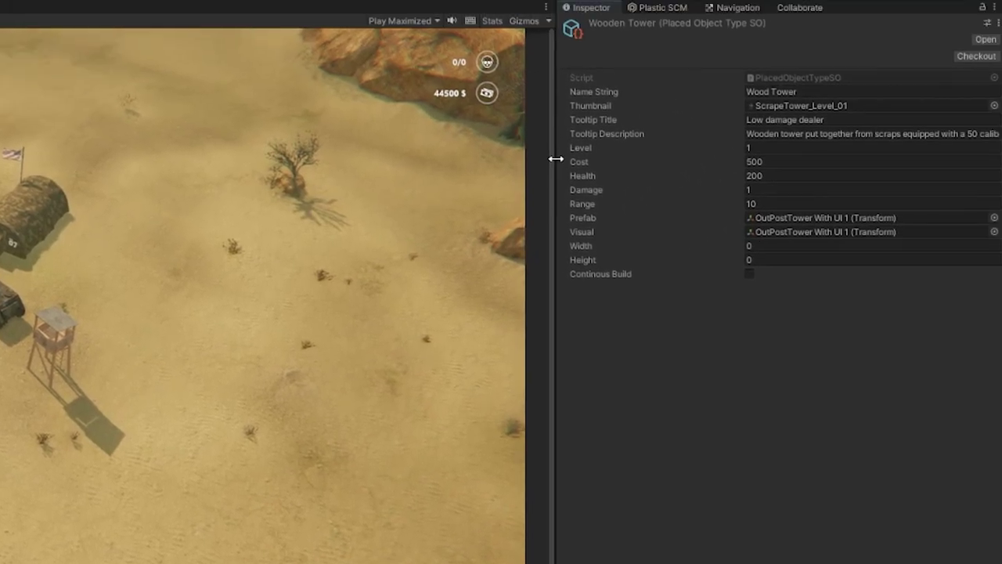
left_click_drag(556, 159, 512, 186)
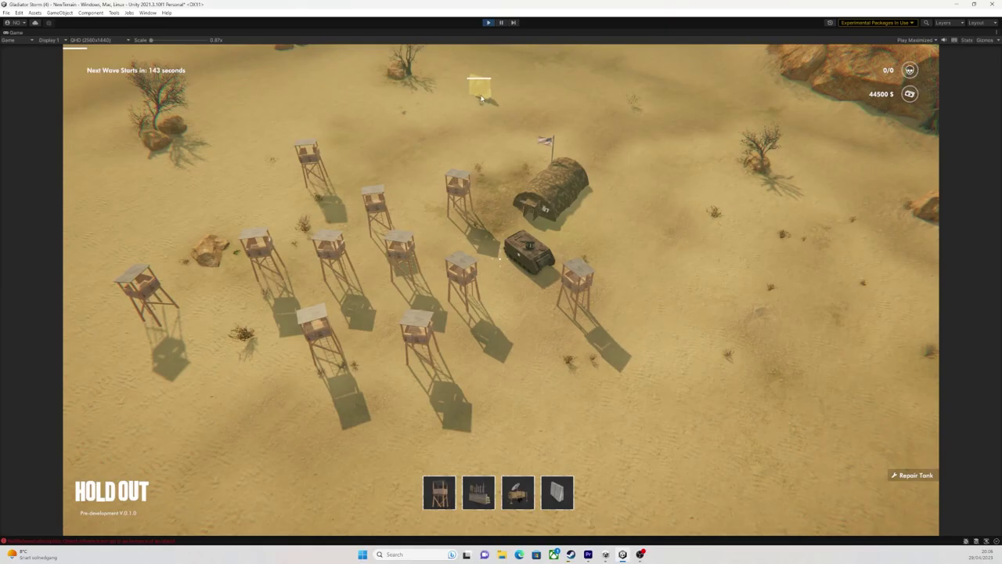
Extend three concrete walls from existing wall ends, then add a scrap wall stretching up-right.
left_click_drag(478, 83, 703, 193)
left_click_drag(458, 97, 351, 187)
left_click_drag(699, 179, 620, 299)
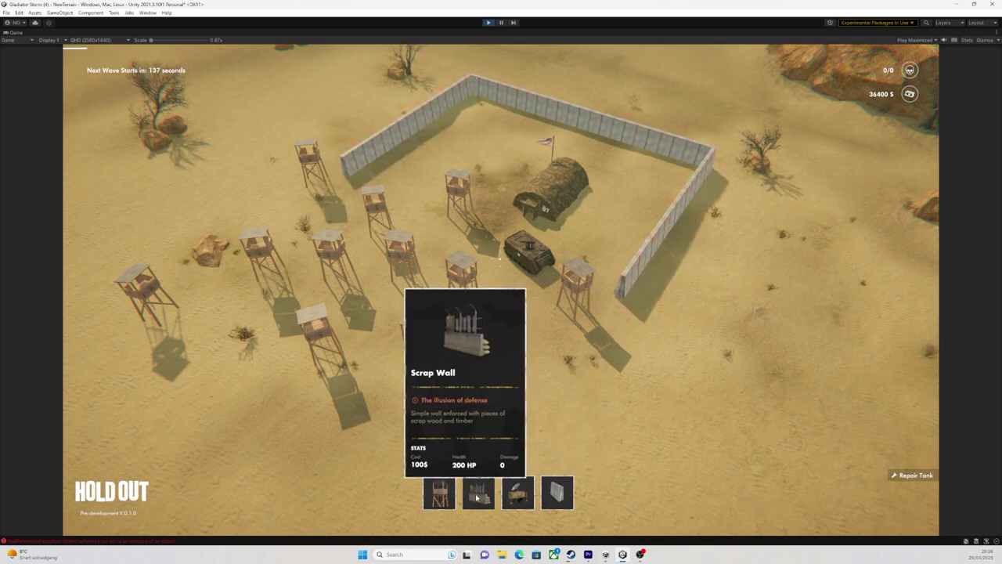
left_click(479, 493)
left_click_drag(244, 170, 369, 94)
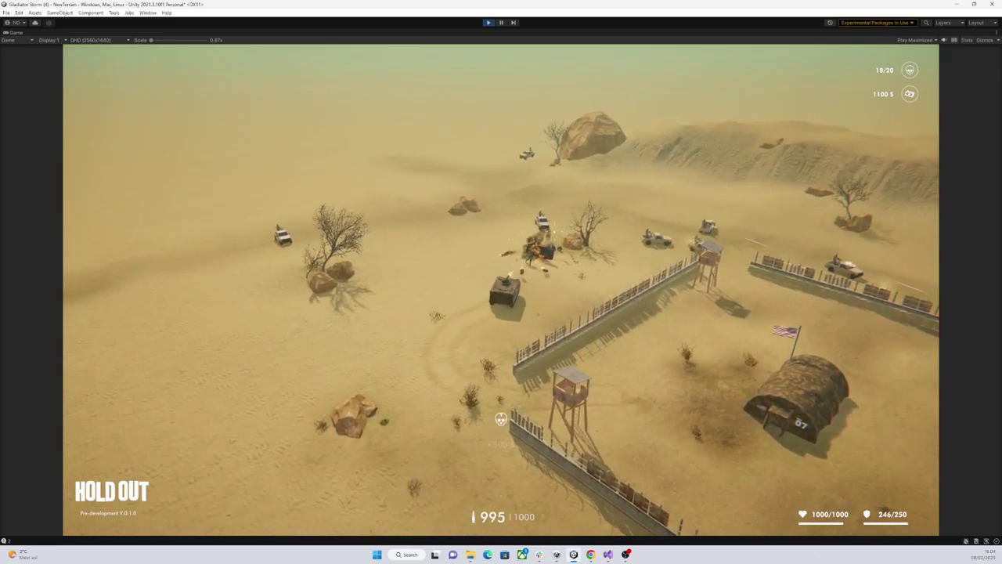
left_click_drag(501, 420, 502, 420)
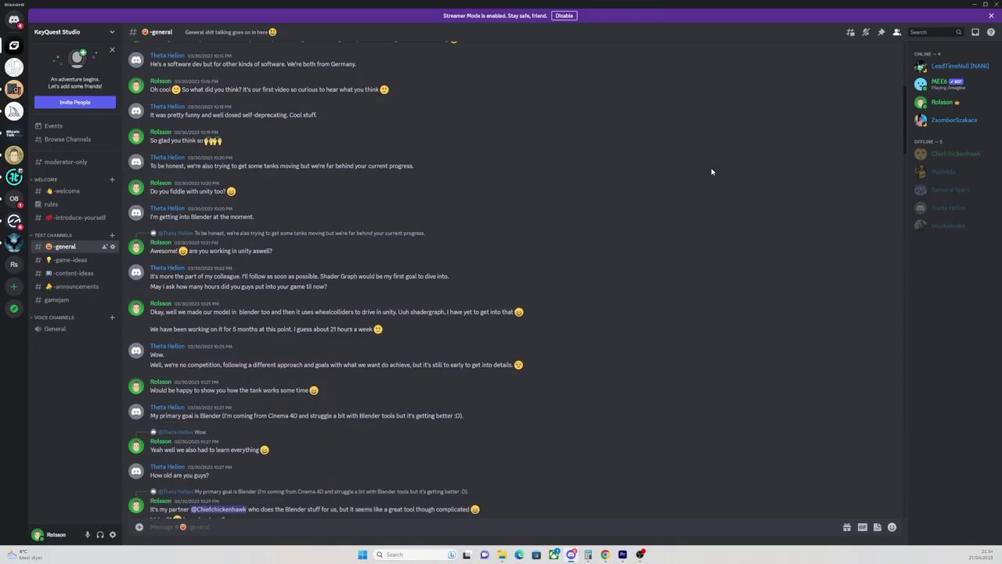
In the Wall_Level_01 prefab, select LeftSnapPoint and RightSnapPoint to show their positions.
scroll(712, 172, "down", 8)
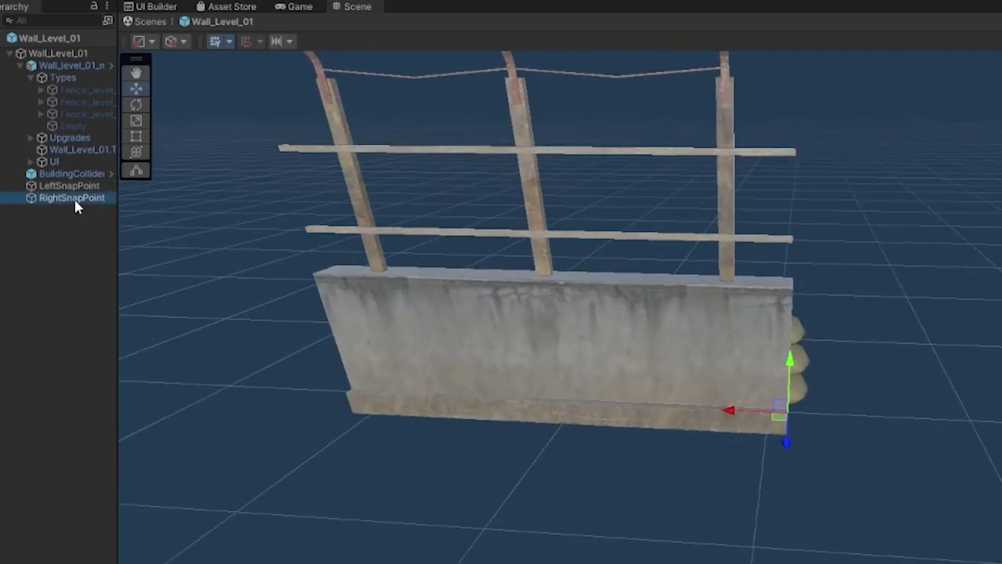
left_click(77, 188)
left_click(76, 200)
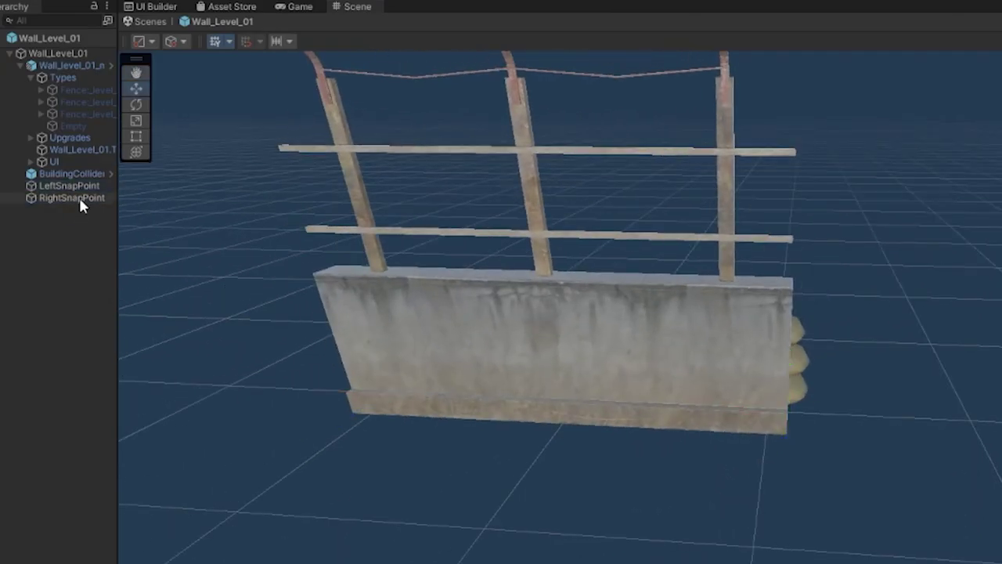
left_click(82, 188)
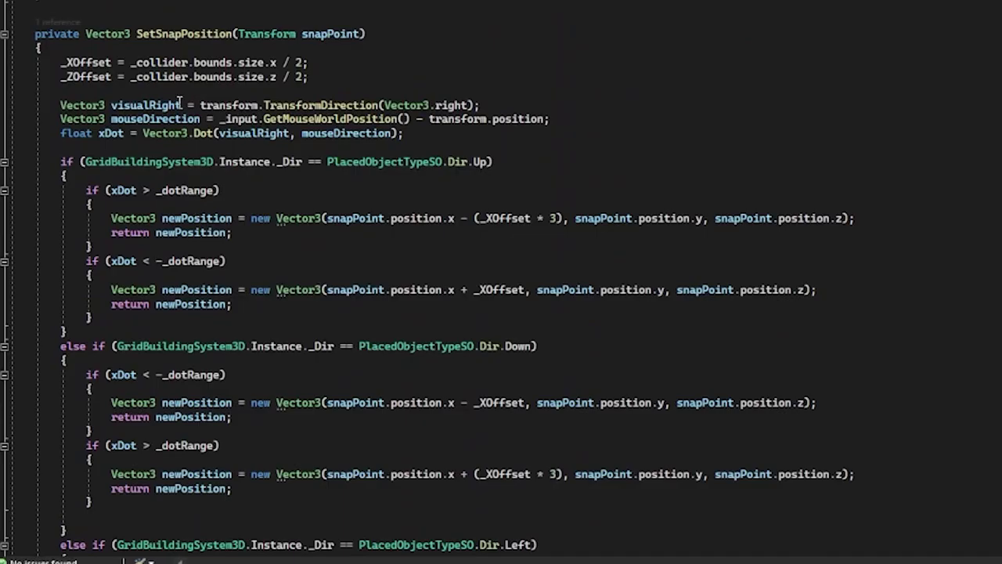
Select the SetSnapPosition declaration and highlight every use of snapPoint.
left_click_drag(31, 36, 321, 32)
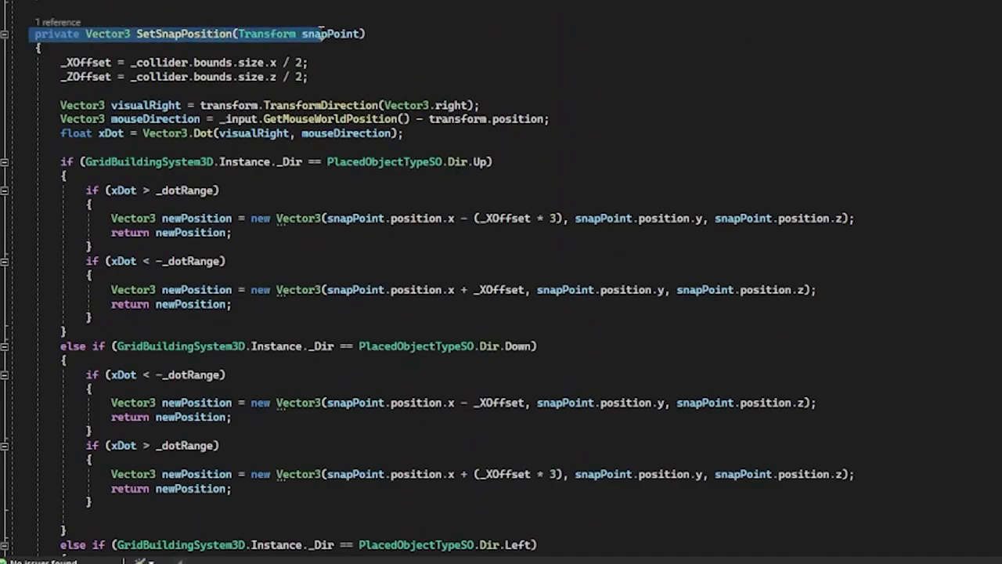
scroll(651, 186, "down", 4)
left_click(360, 47)
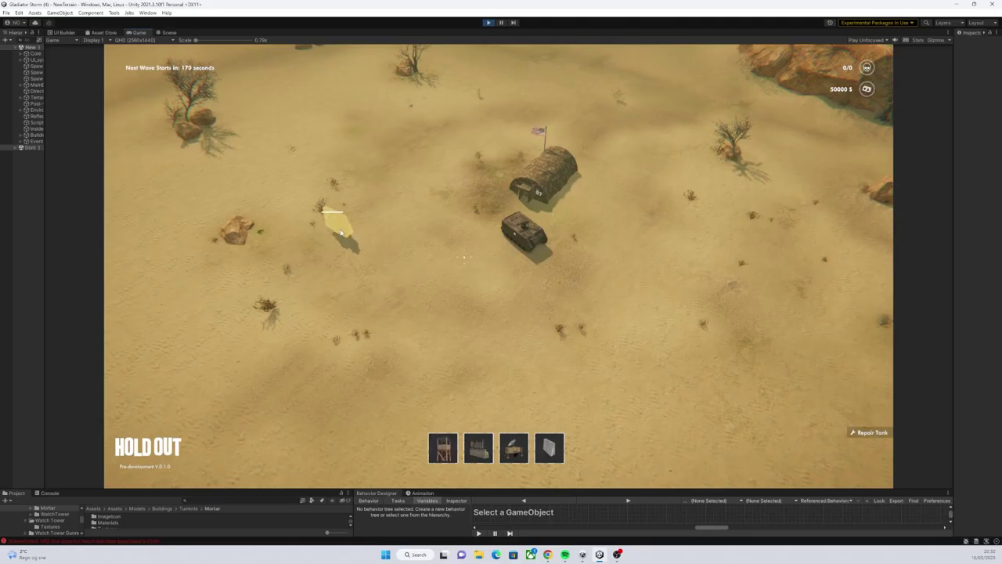
Drag out four concrete wall runs forming a closed square around the bunker.
left_click_drag(343, 232, 593, 358)
left_click_drag(329, 213, 712, 183)
left_click_drag(587, 352, 709, 120)
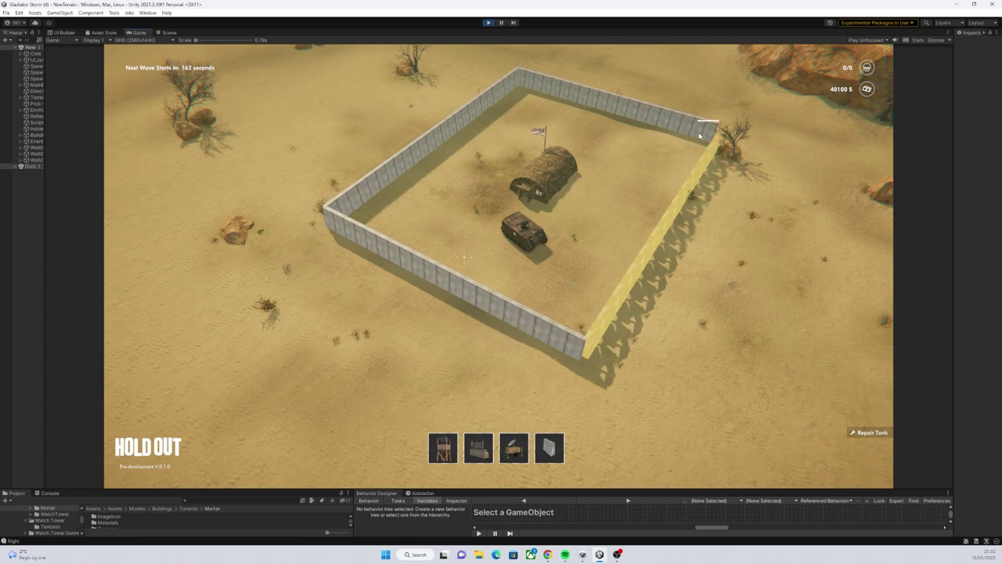
left_click(699, 136)
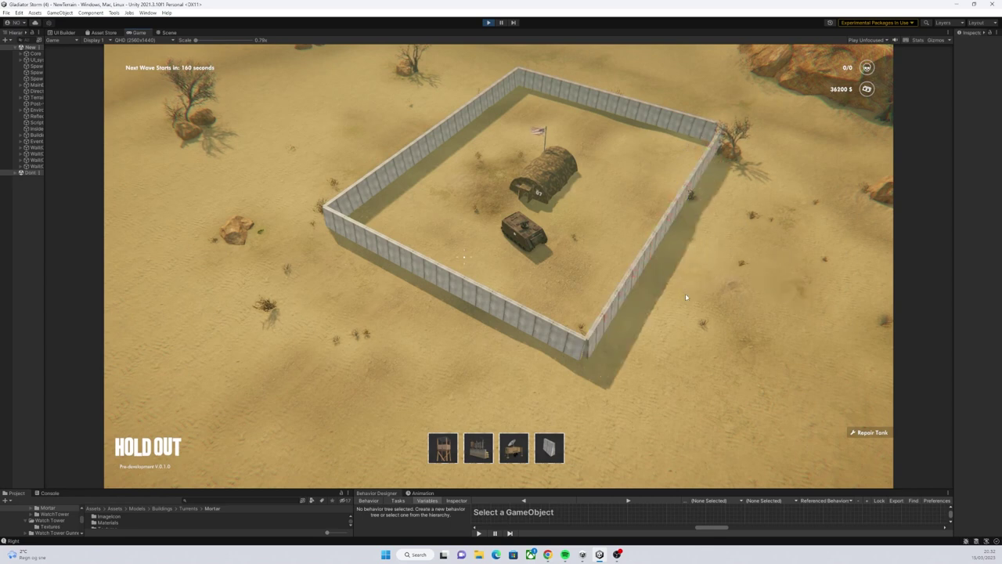
Choose Scrap Wall and place a long scrap wall outside the enclosure.
left_click(479, 447)
key("s")
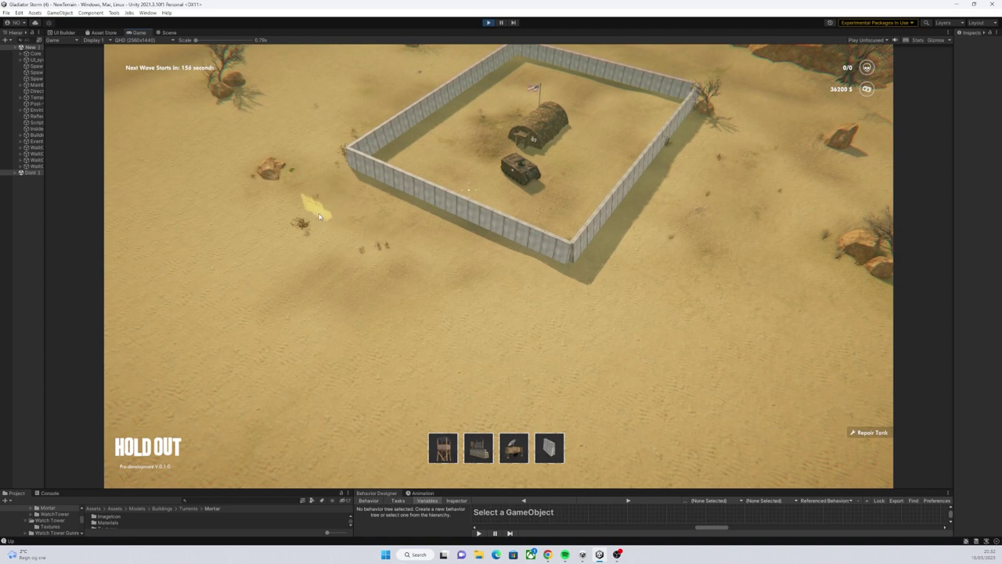
left_click(513, 302)
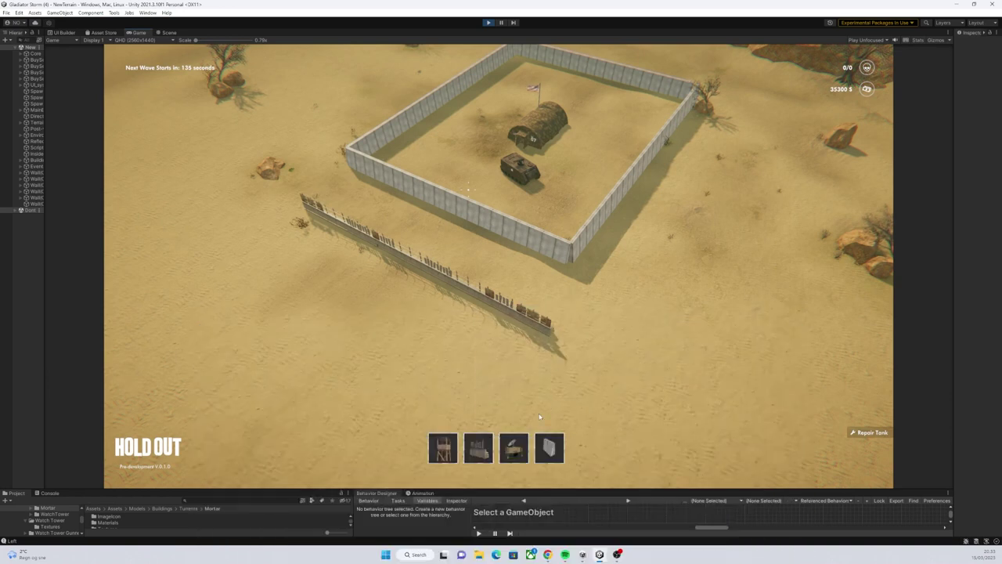
left_click(478, 447)
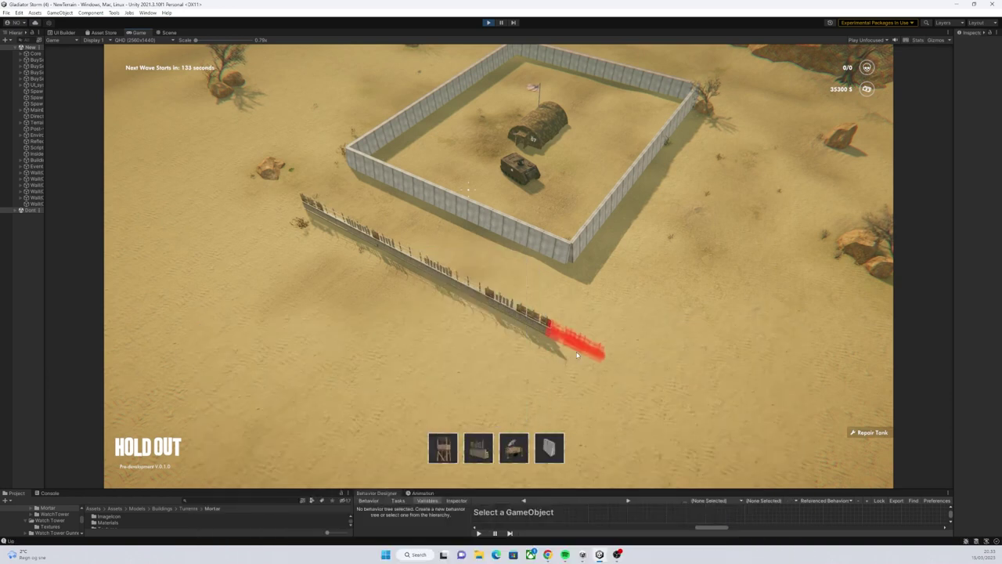